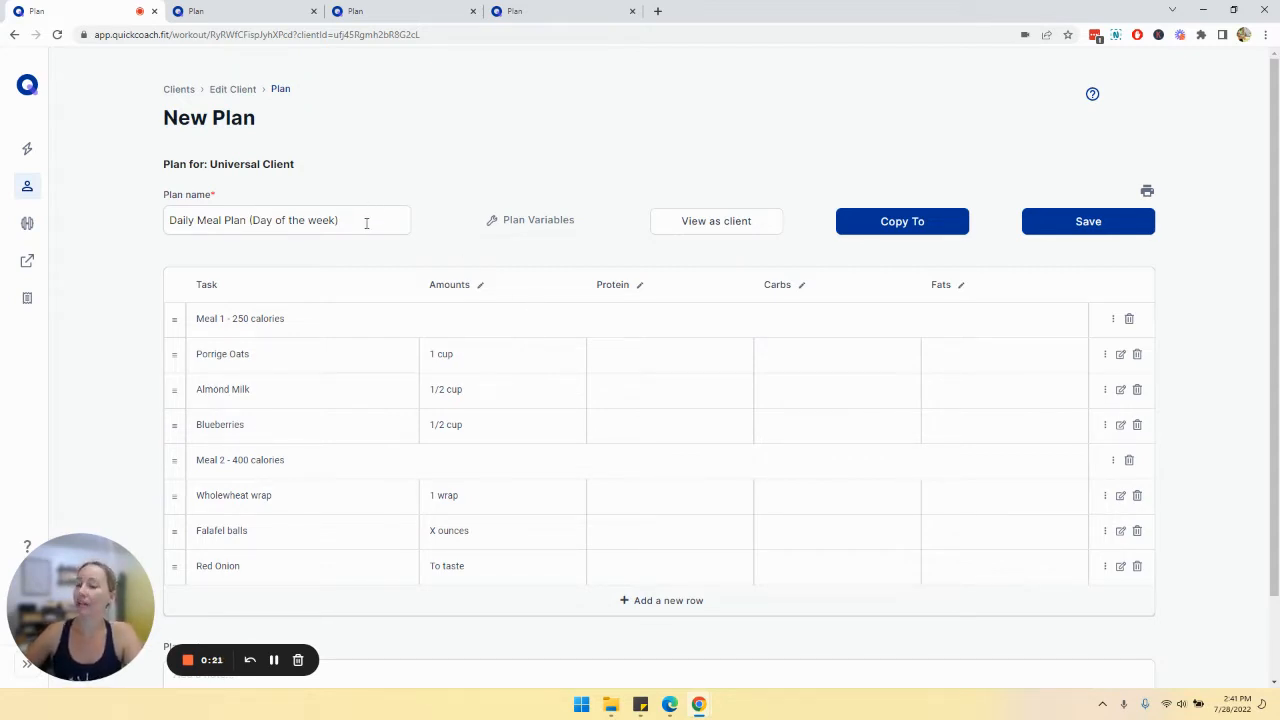
- Rename the plan to "Monday's Meal Plan"
left_click_drag(364, 223, 168, 221)
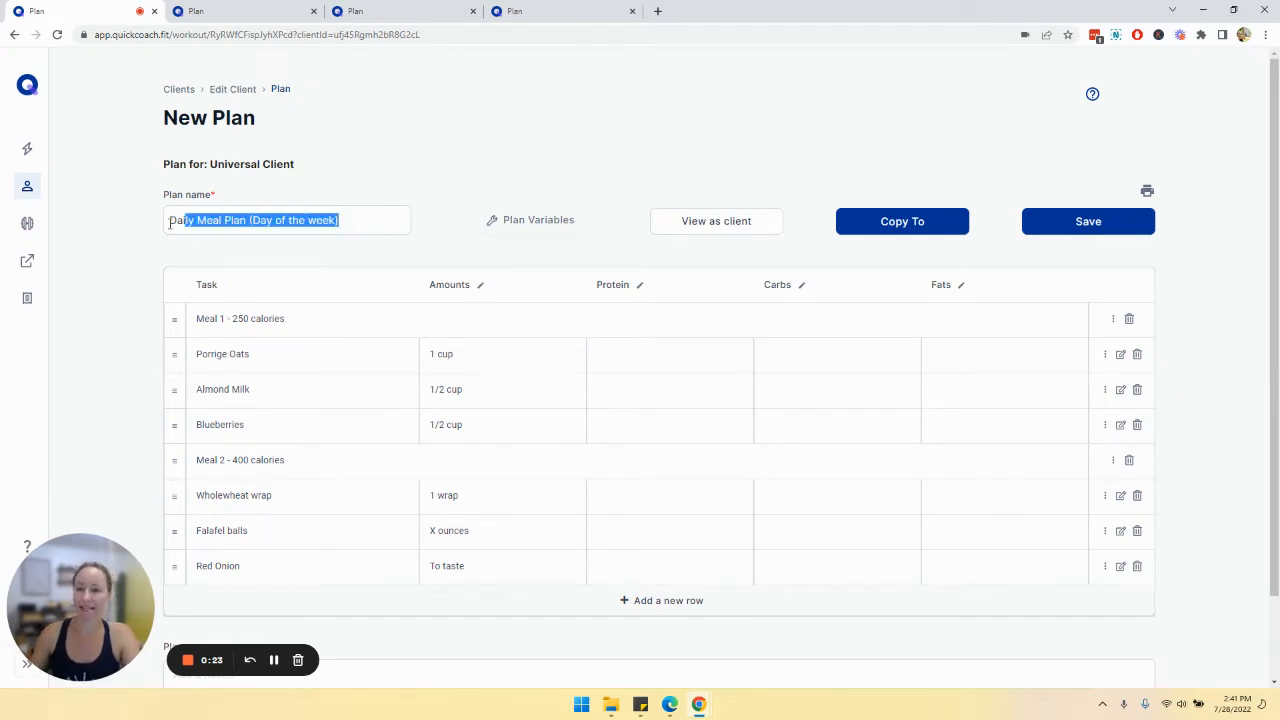
type("Monday")
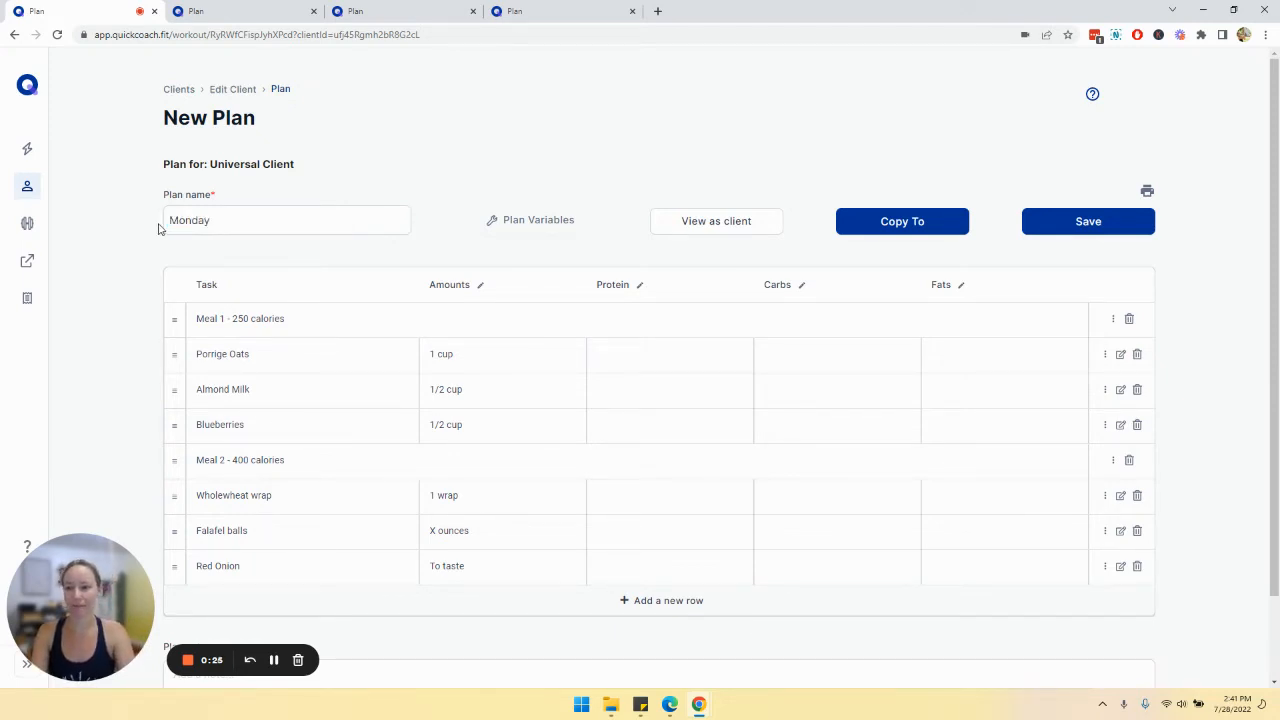
type("'s Meal Plan")
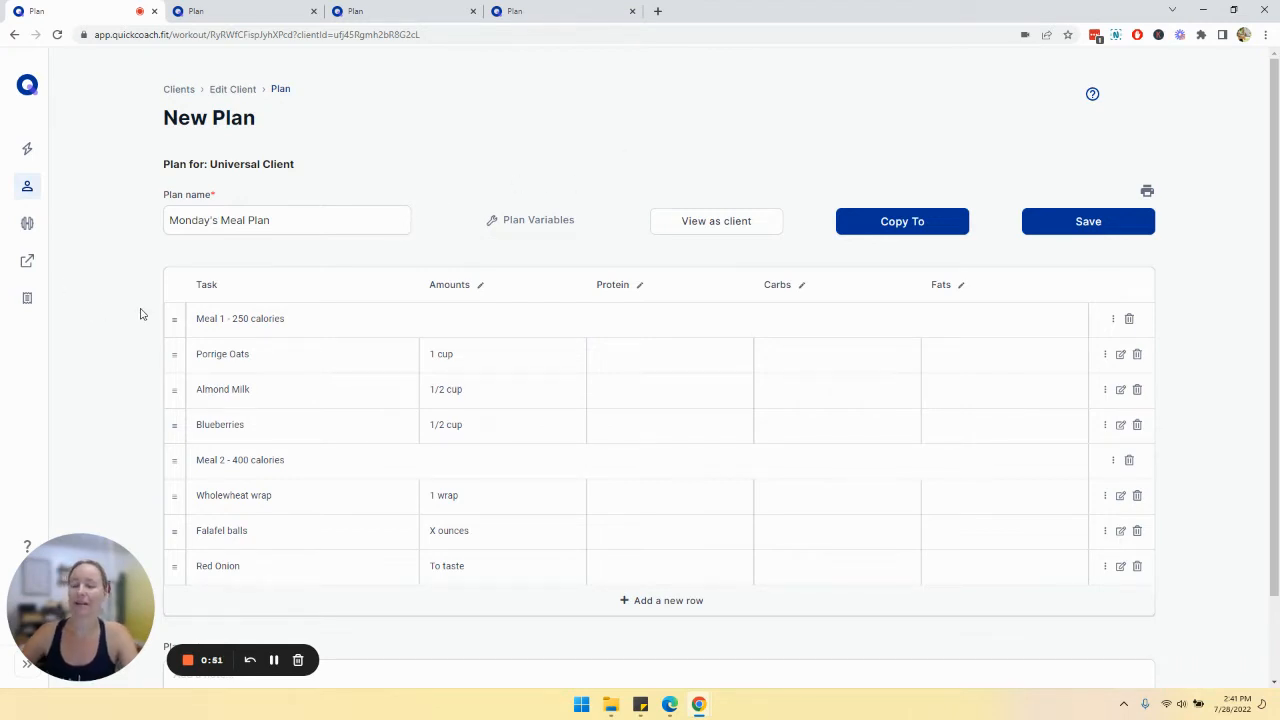
- Add a new row after Red Onion, turn it into a heading and name it "Snack Option 1"
left_click(630, 600)
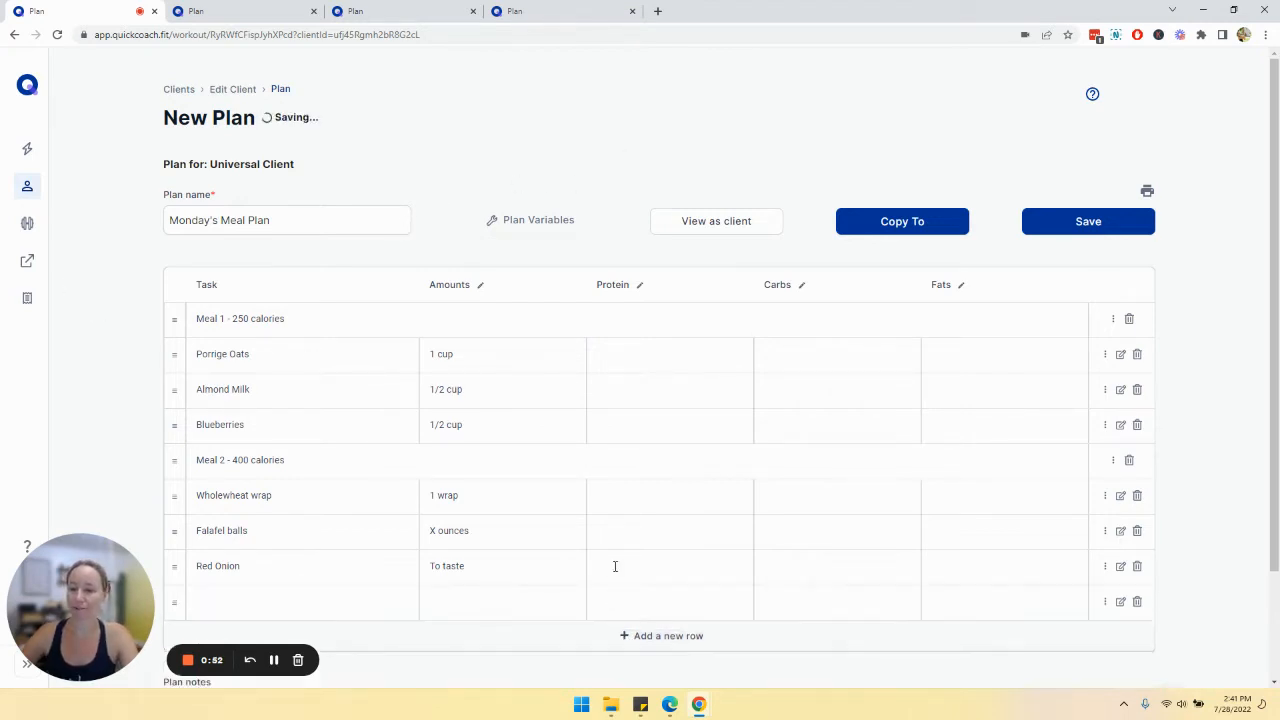
scroll(614, 566, "down", 2)
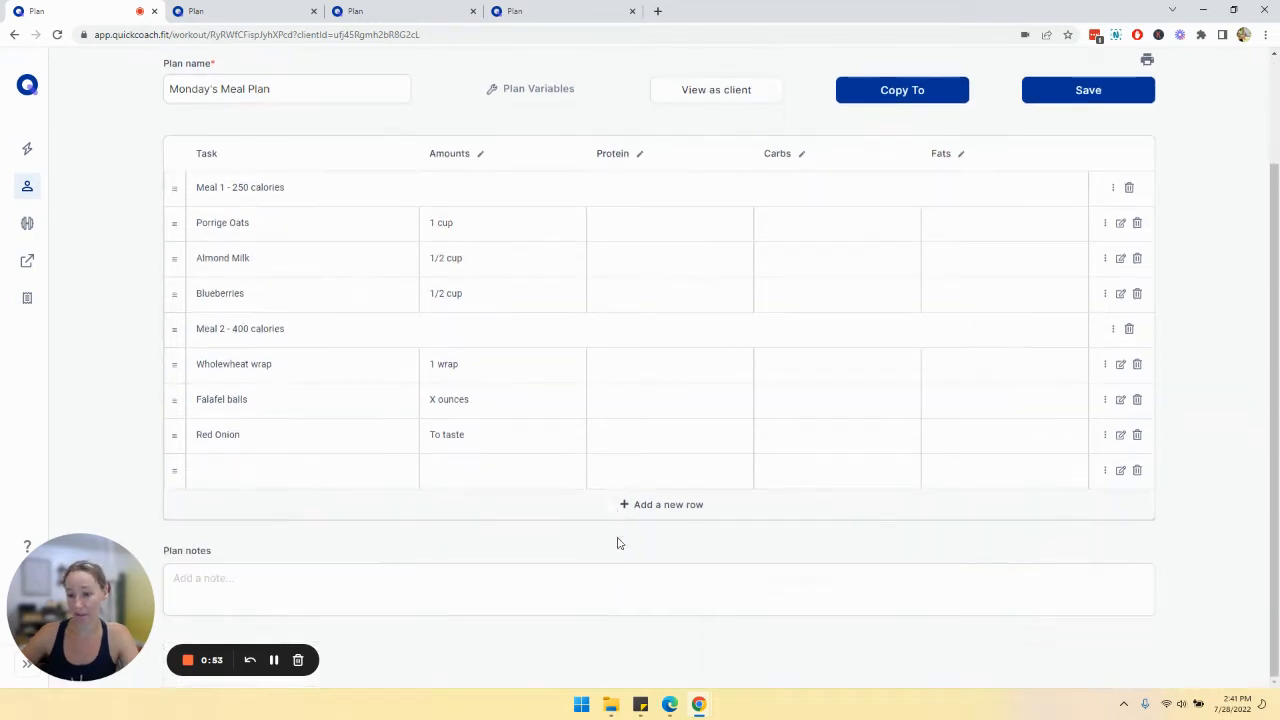
left_click(1105, 470)
left_click(1137, 533)
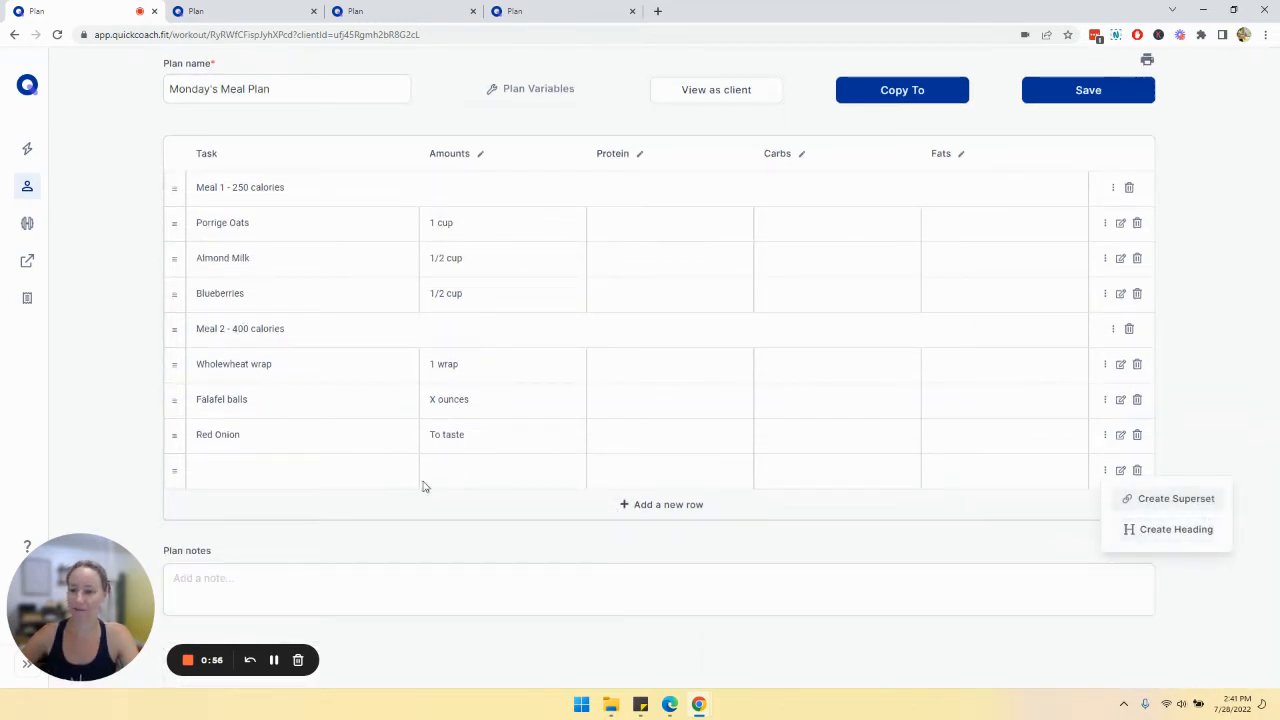
left_click(452, 472)
type("Snack")
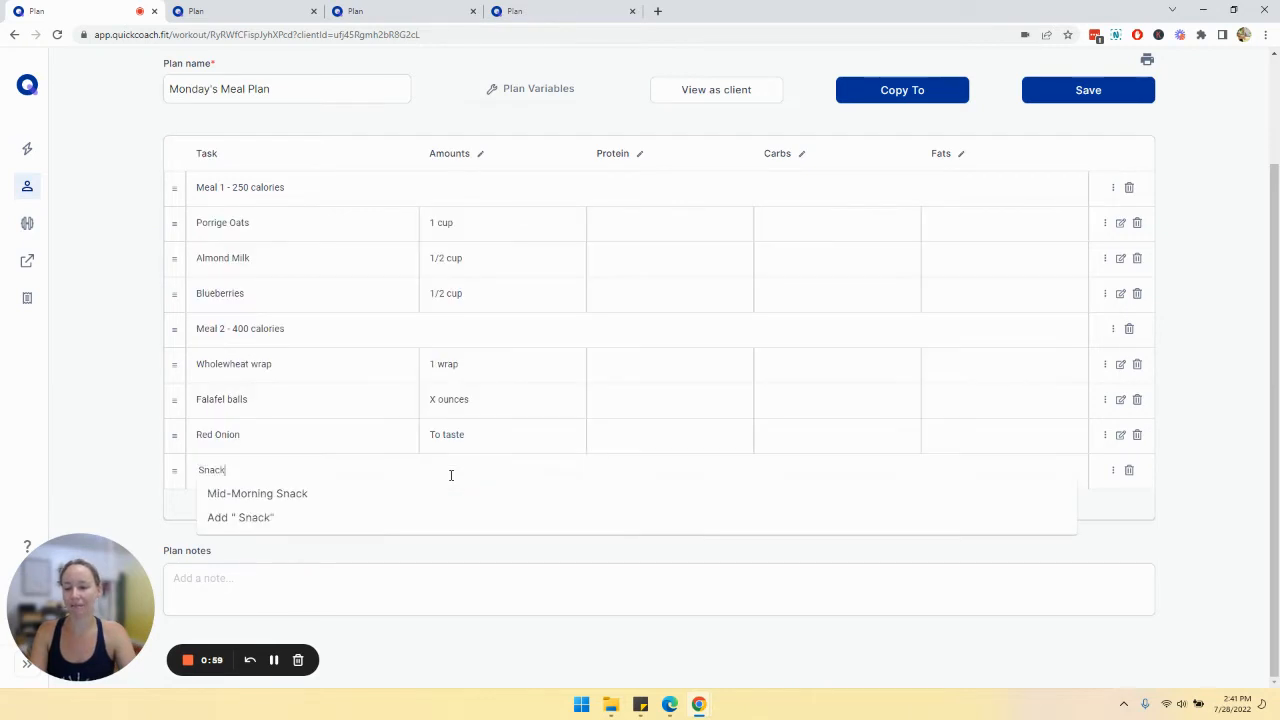
type(" Option 1")
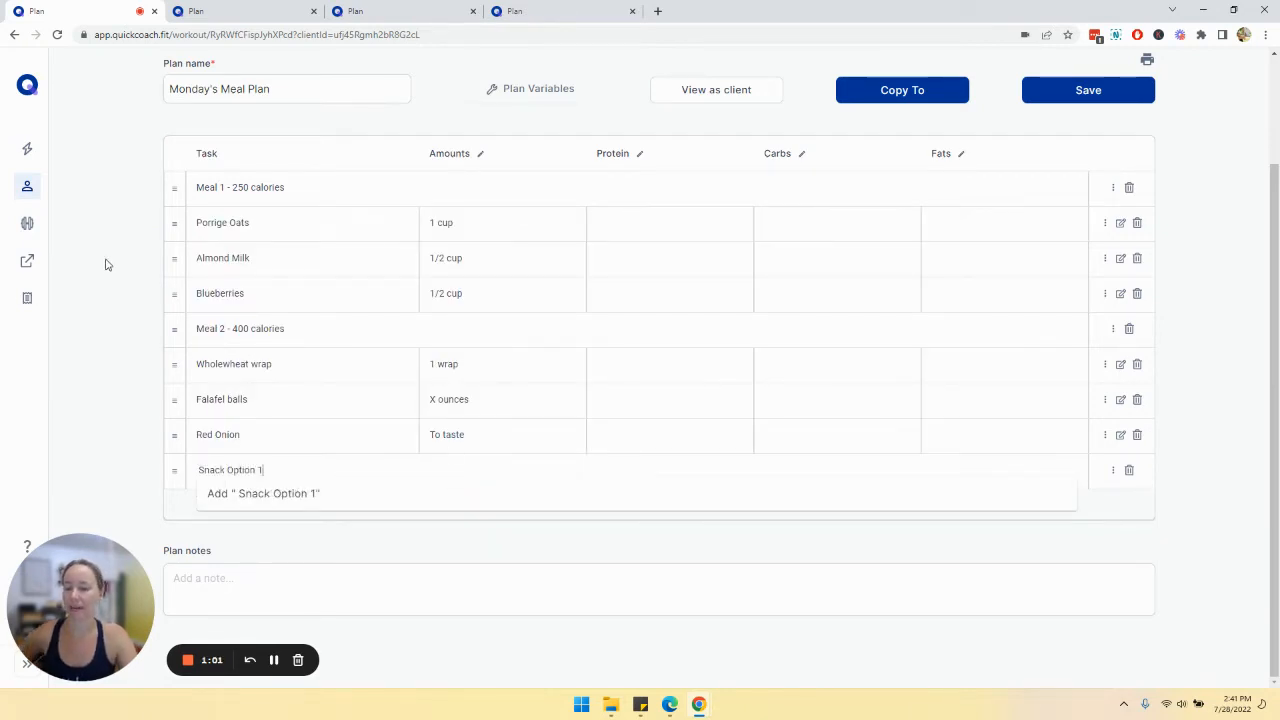
key("Return")
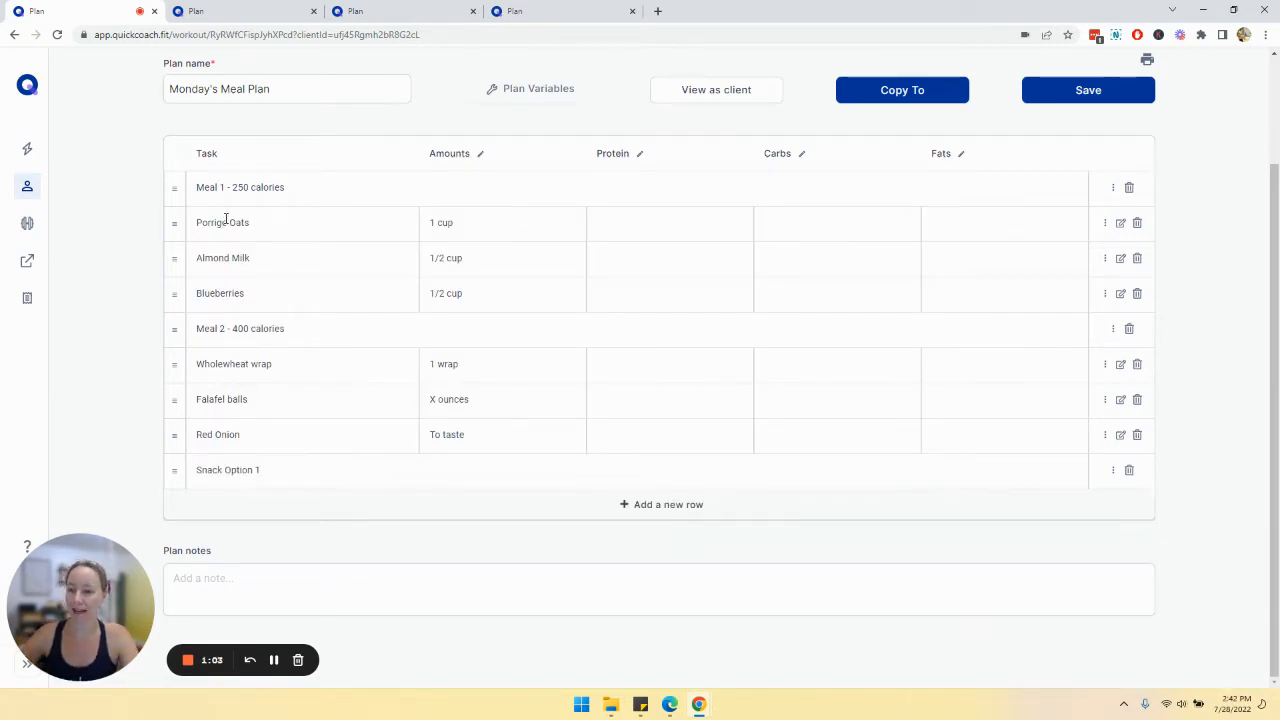
- Examine the food entries under the Meal 1 and Meal 2 headings, their amounts, and the plan notes field
left_click(207, 224)
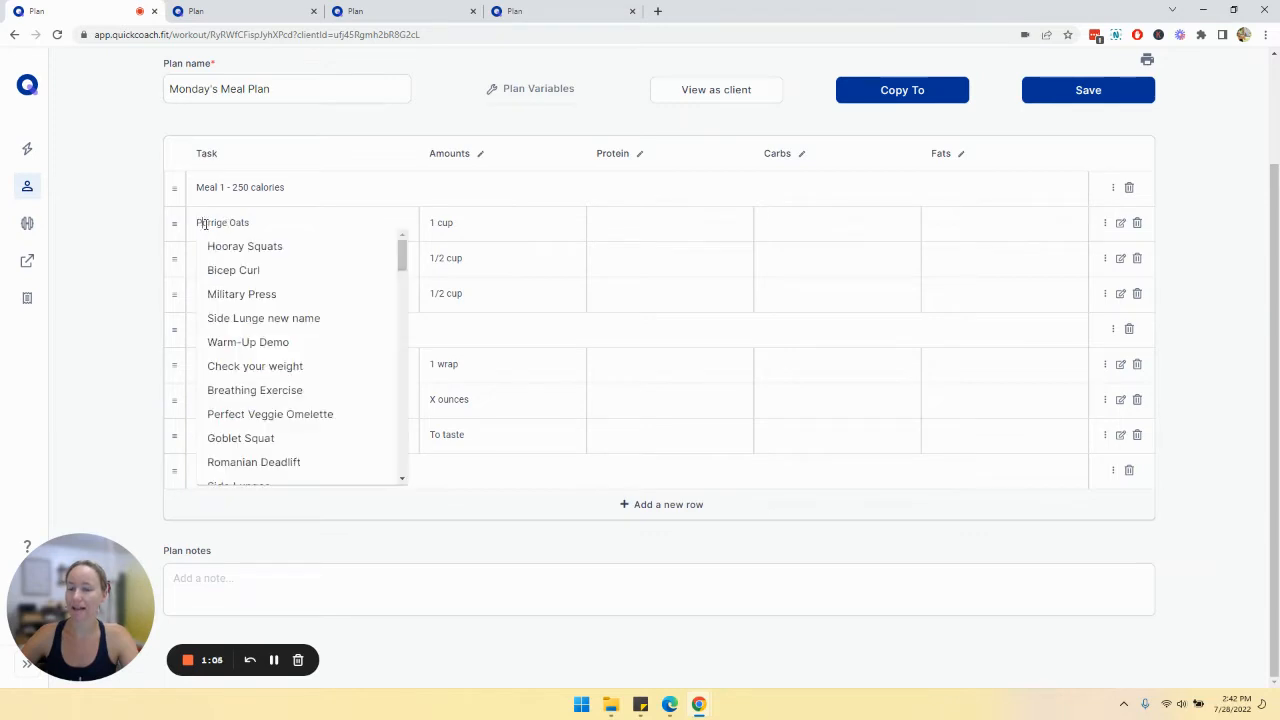
left_click_drag(198, 223, 306, 222)
left_click(155, 185)
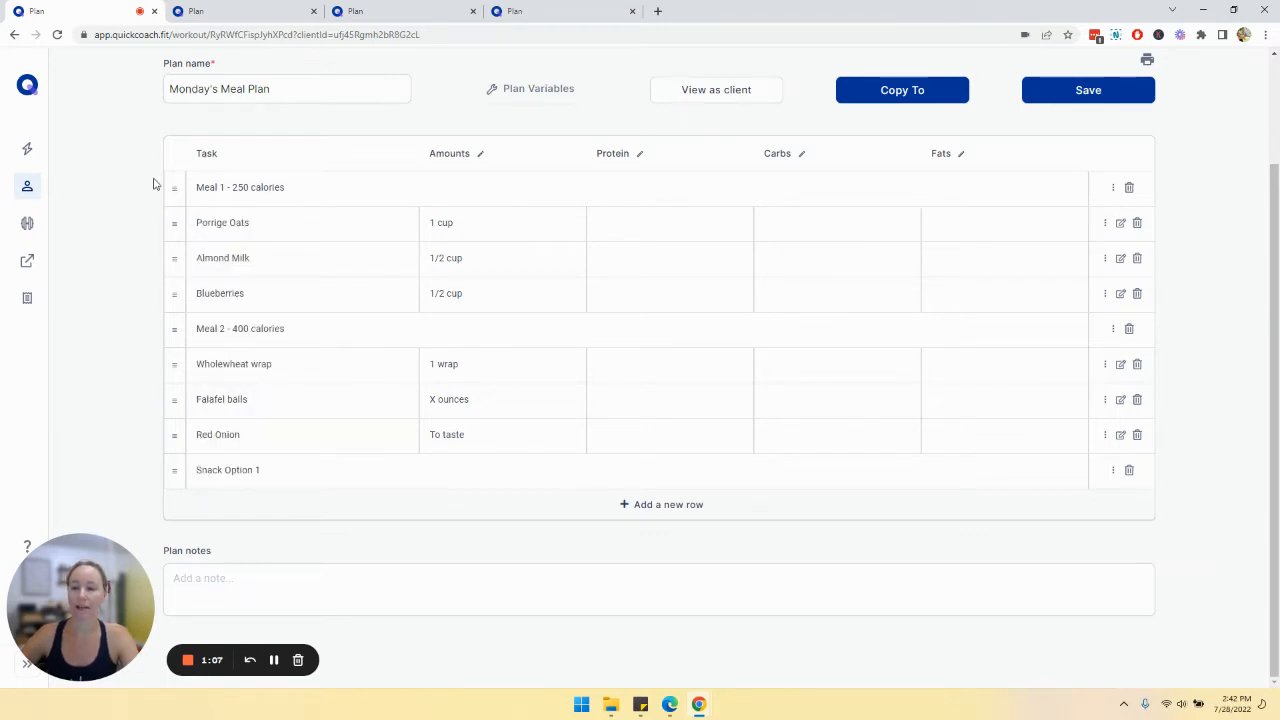
left_click(231, 219)
left_click(148, 216)
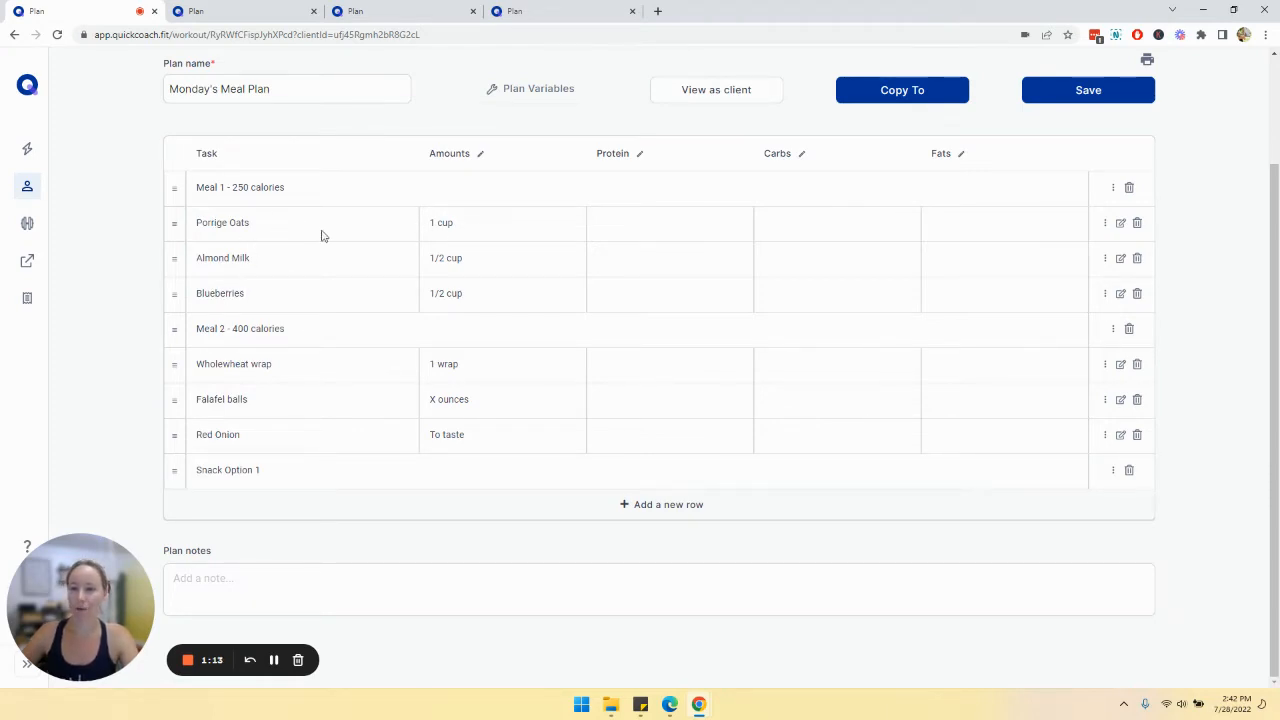
left_click_drag(283, 222, 208, 222)
left_click(464, 227)
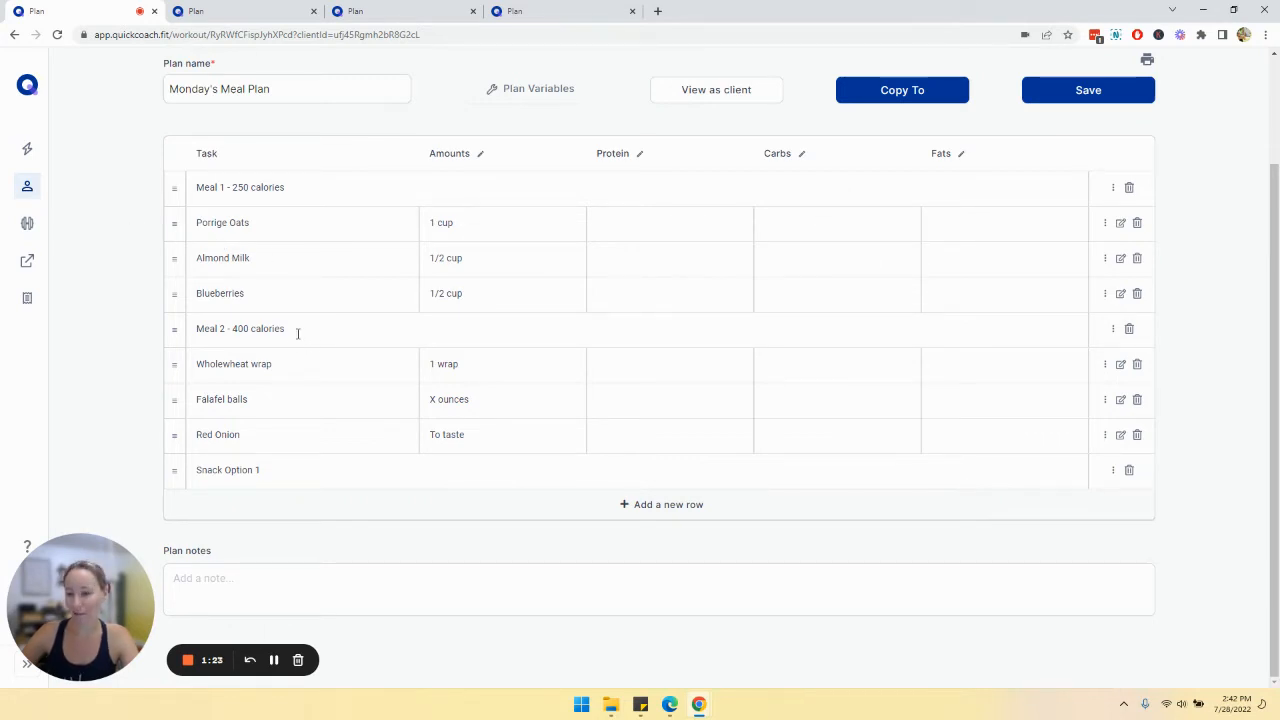
left_click_drag(210, 366, 422, 357)
left_click(515, 357)
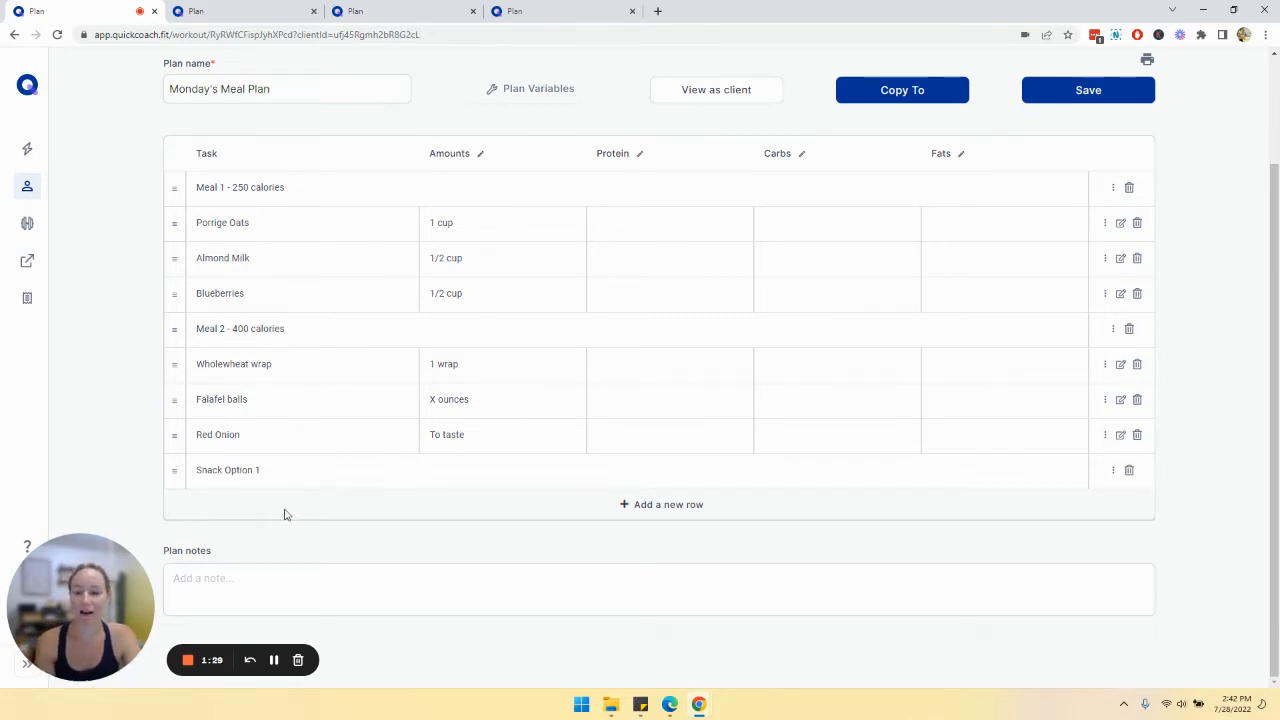
left_click(397, 589)
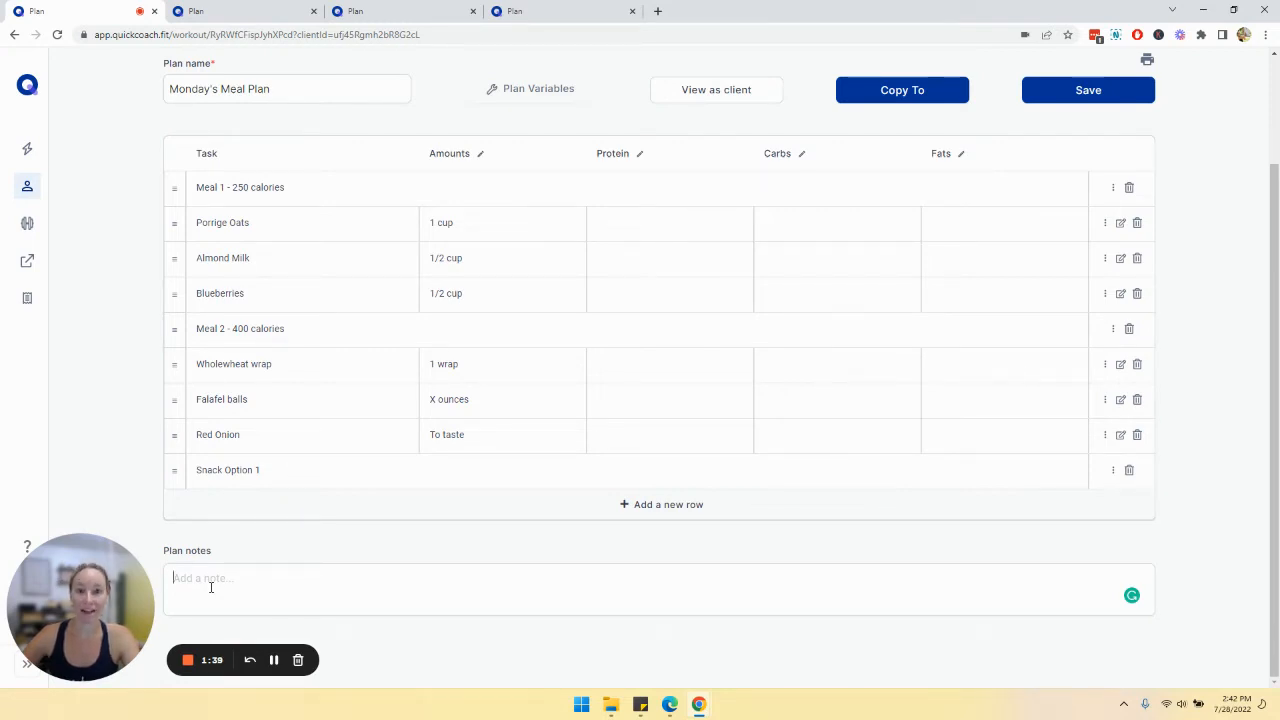
- Preview Monday's Meal Plan as the client, look through it from Meal 1 to the snack heading, and close the preview
left_click(689, 98)
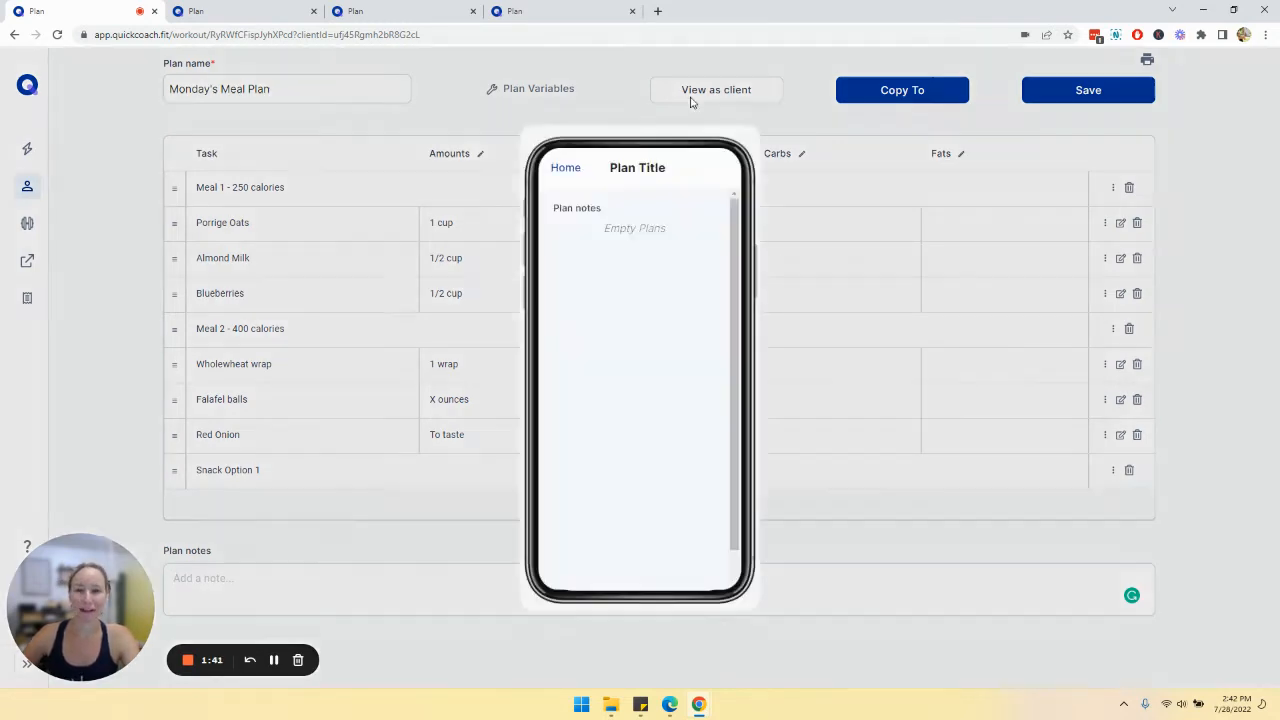
left_click_drag(570, 233, 648, 233)
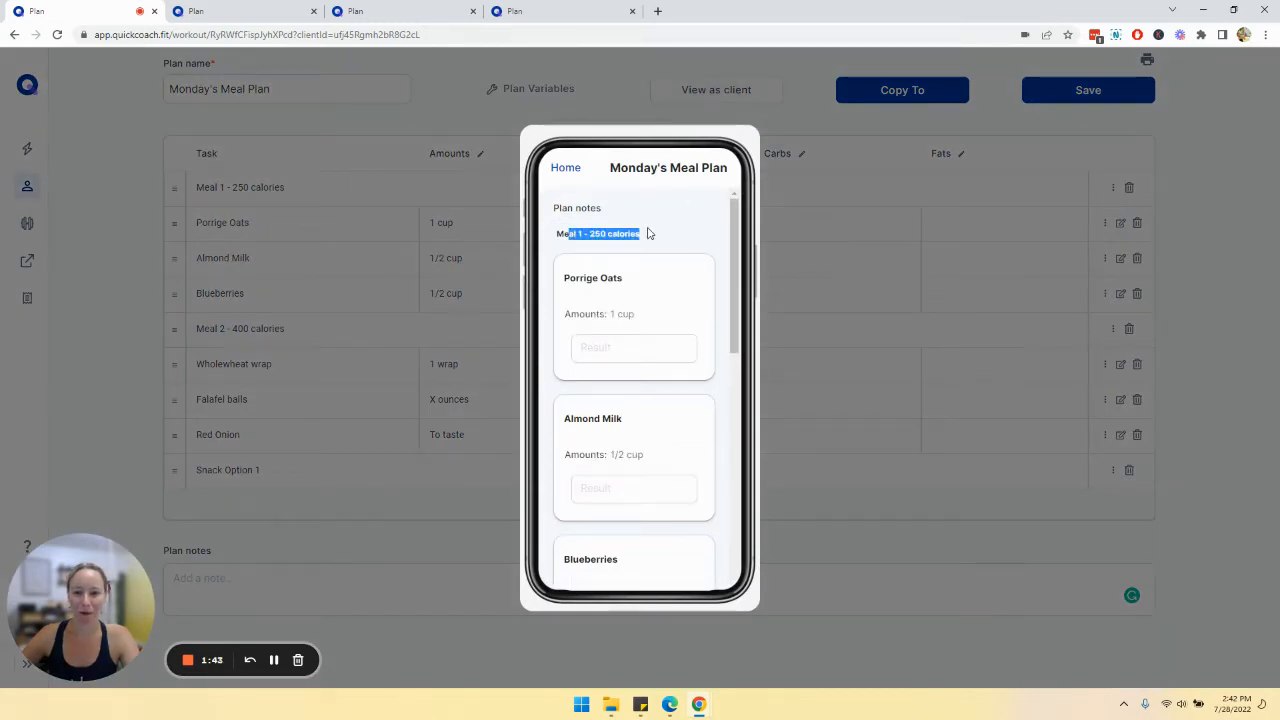
scroll(740, 240, "down", 1)
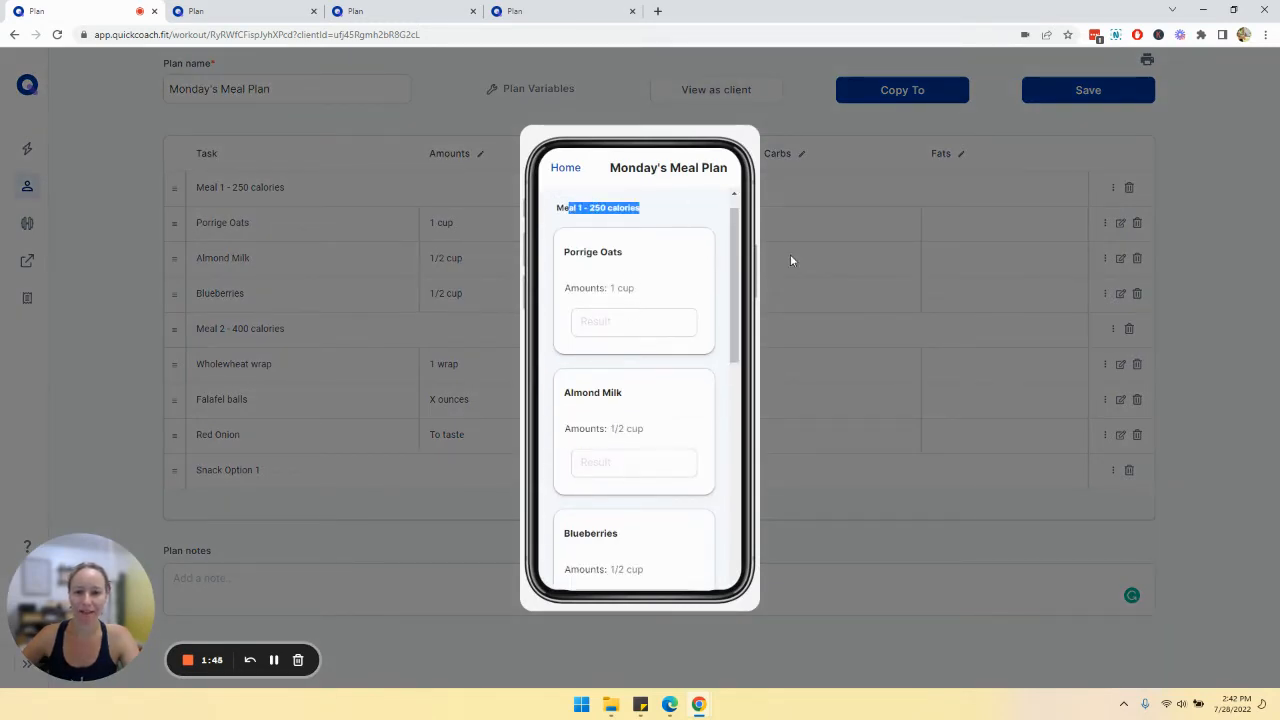
scroll(736, 248, "down", 5)
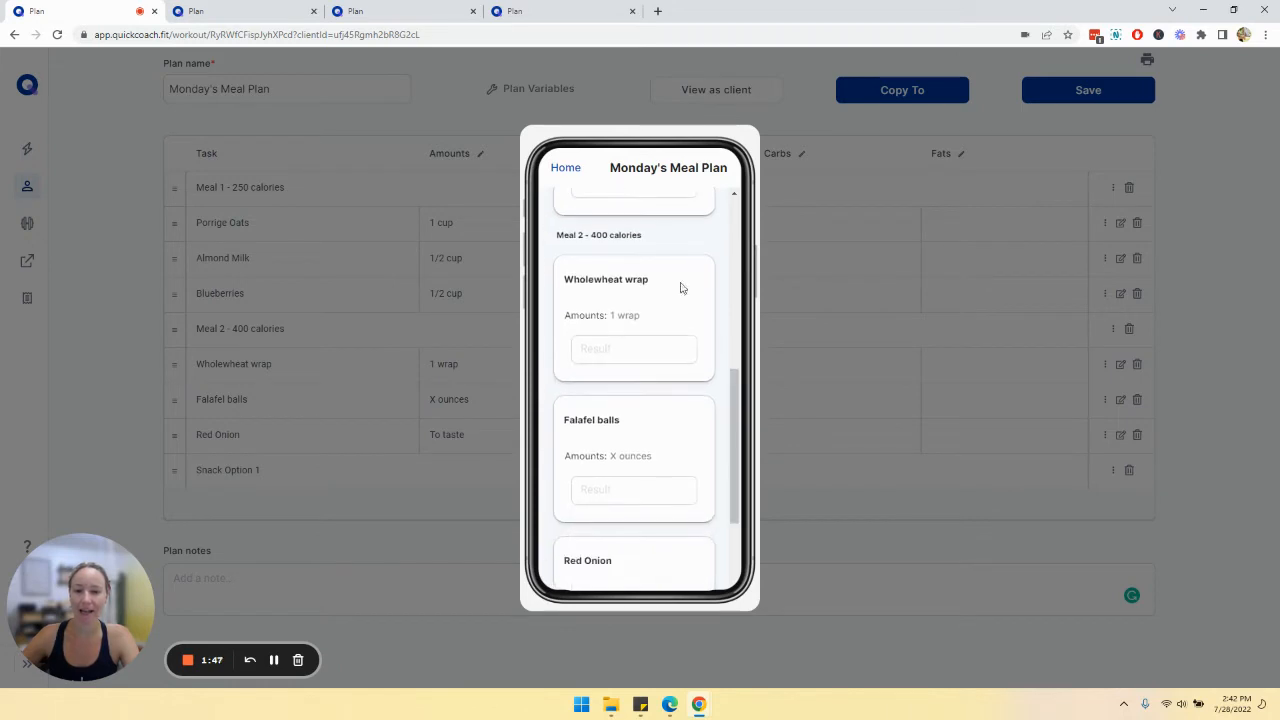
left_click_drag(735, 381, 741, 466)
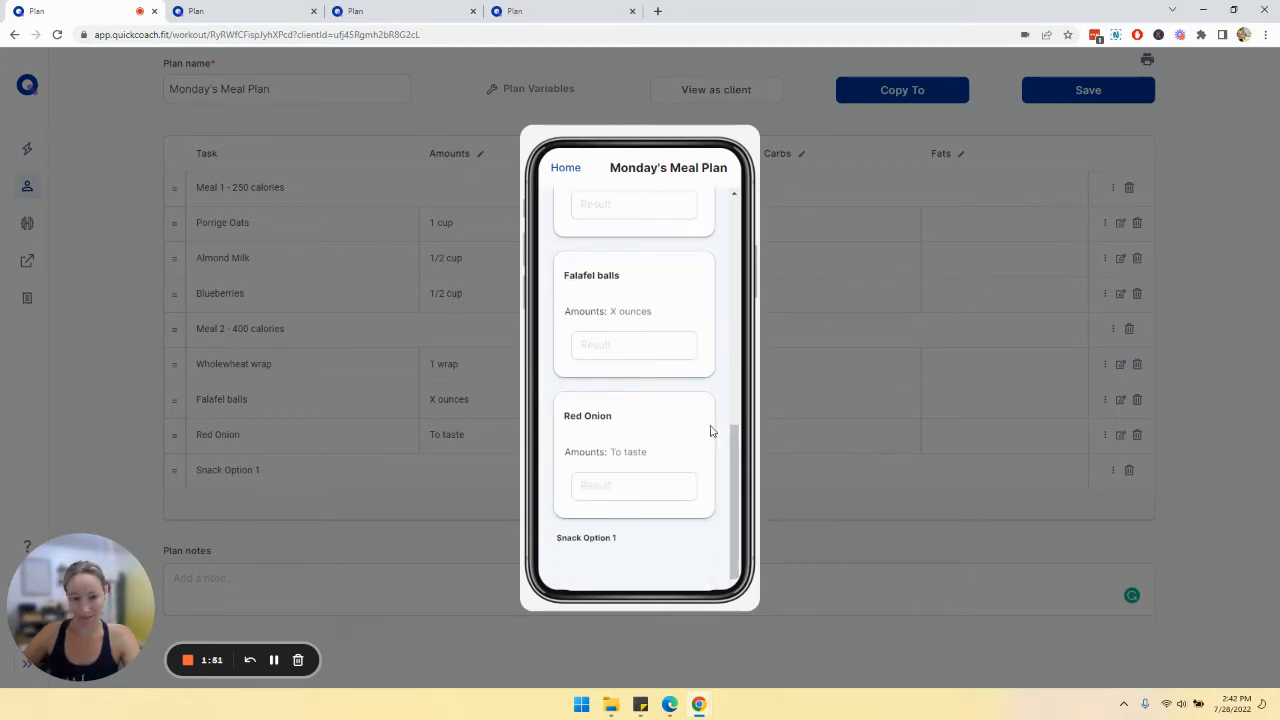
left_click(96, 213)
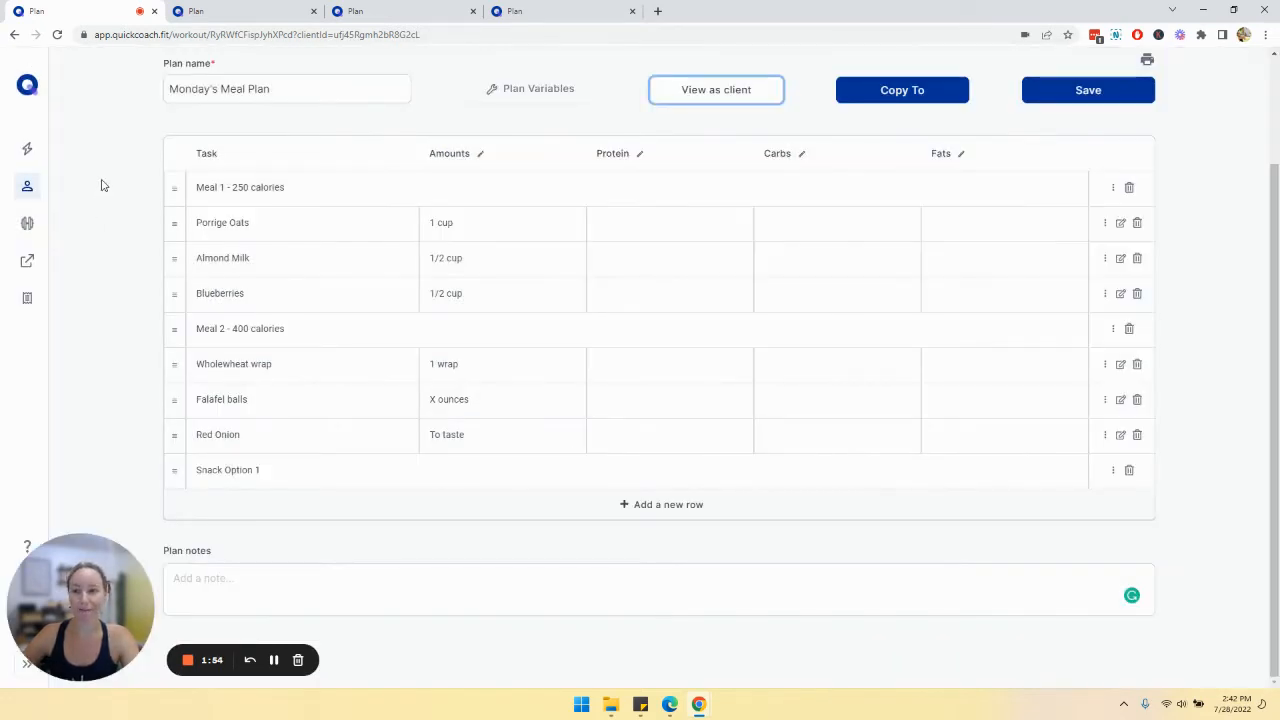
- Switch to the Mediterranean Chicken Salad plan and examine its name, recipe heading and ingredient rows
left_click(264, 11)
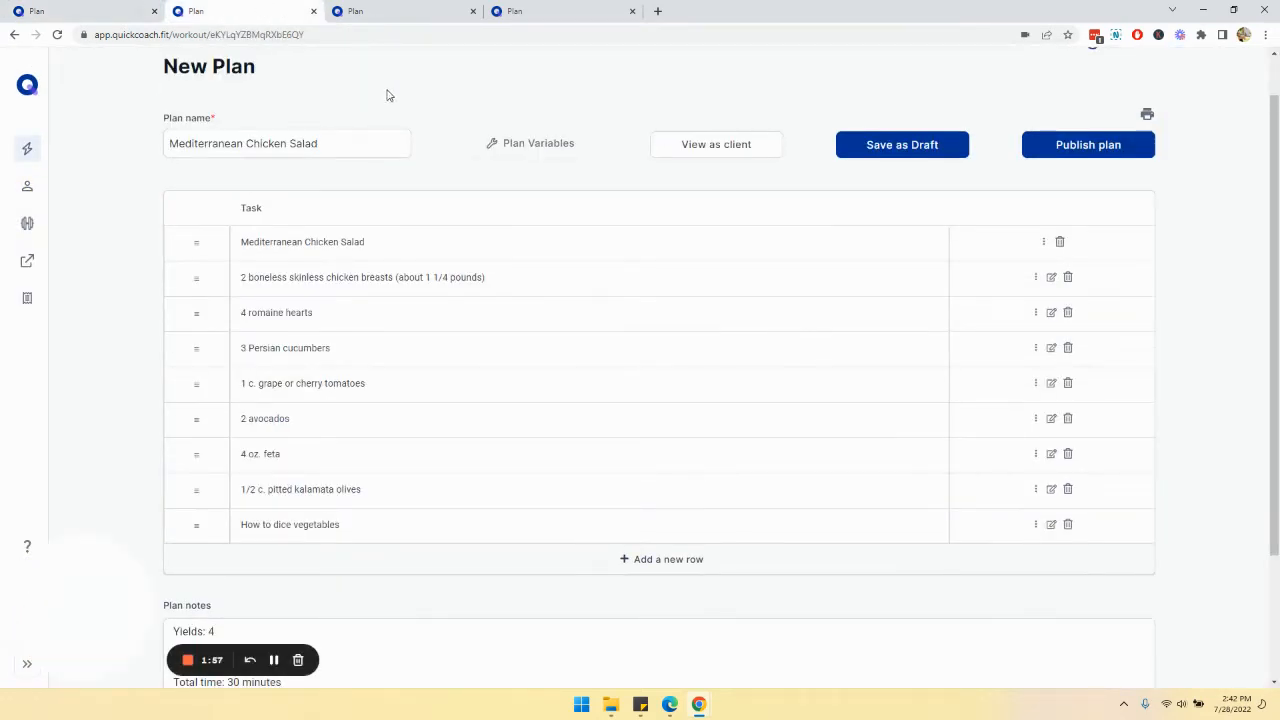
scroll(389, 95, "up", 1)
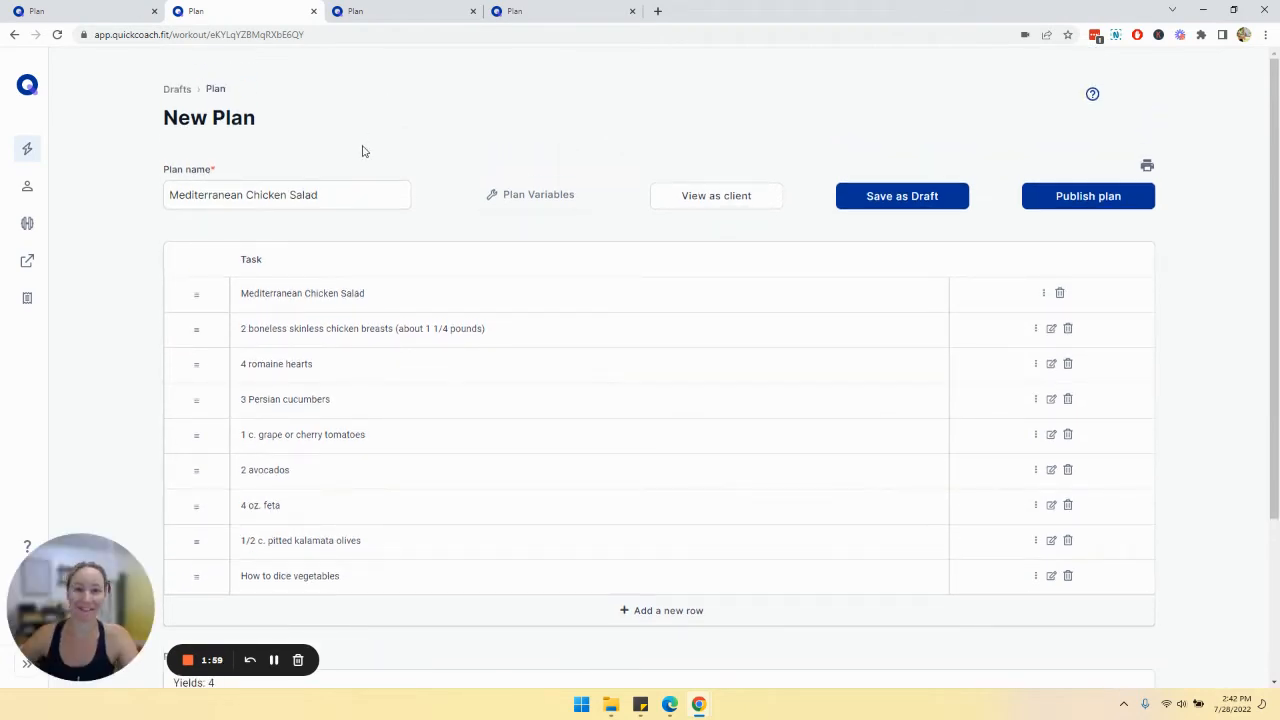
triple_click(323, 195)
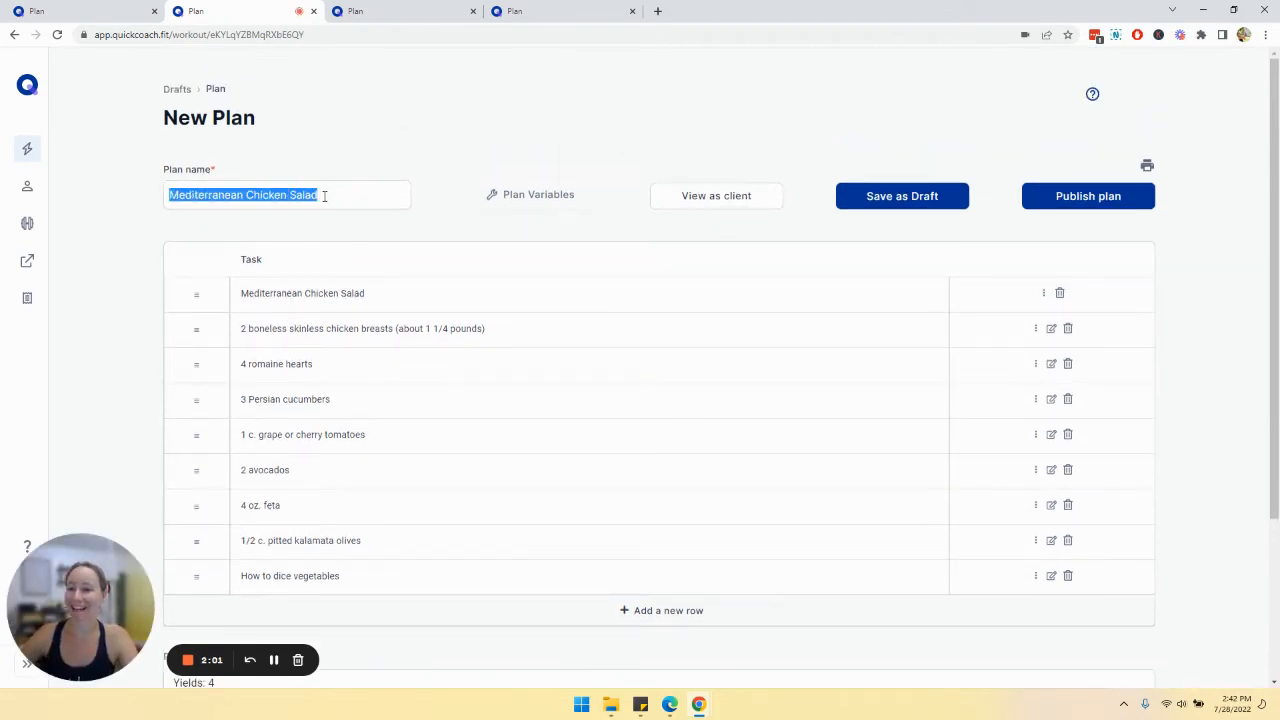
left_click(358, 143)
scroll(355, 151, "down", 3)
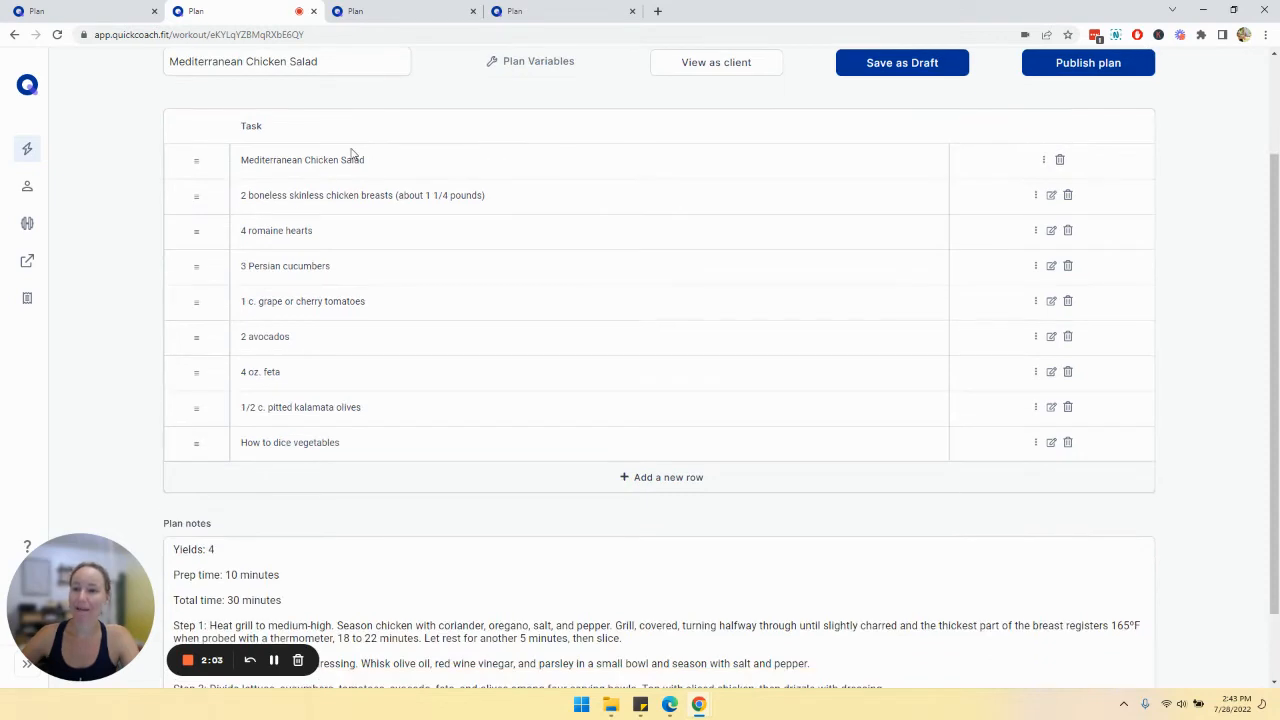
left_click_drag(241, 158, 411, 160)
left_click(106, 109)
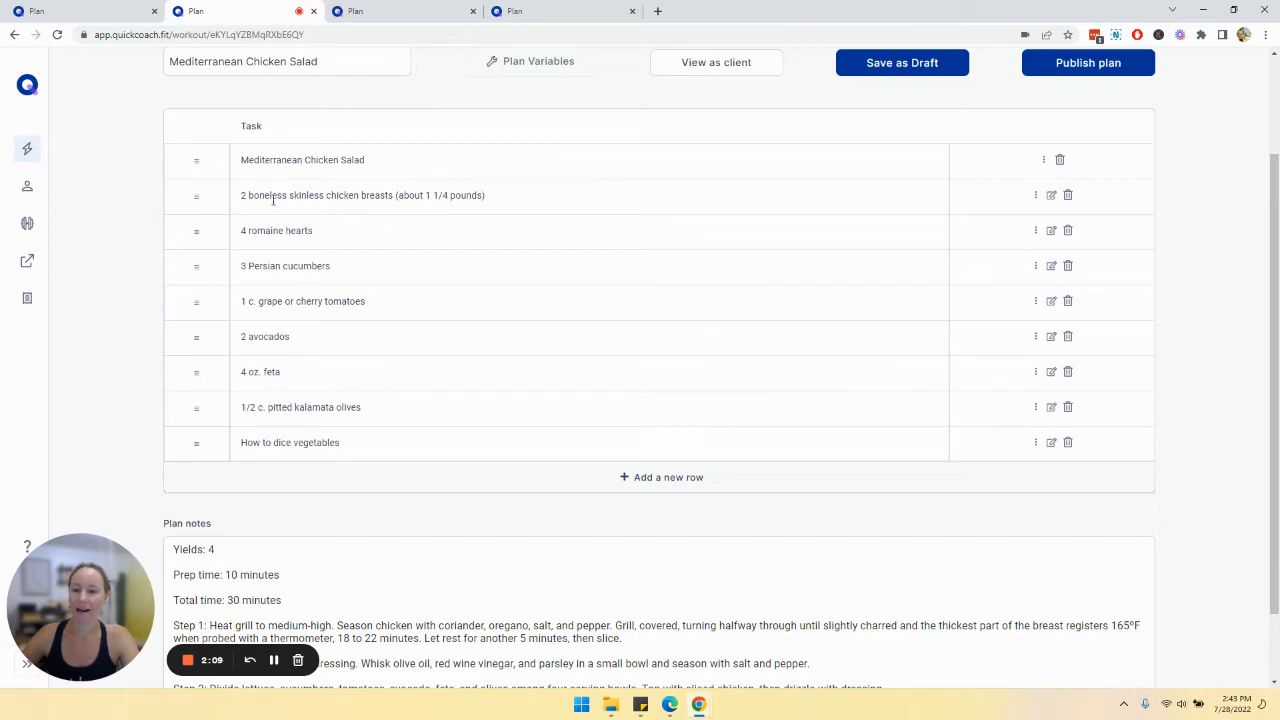
left_click_drag(250, 196, 374, 196)
left_click(180, 214)
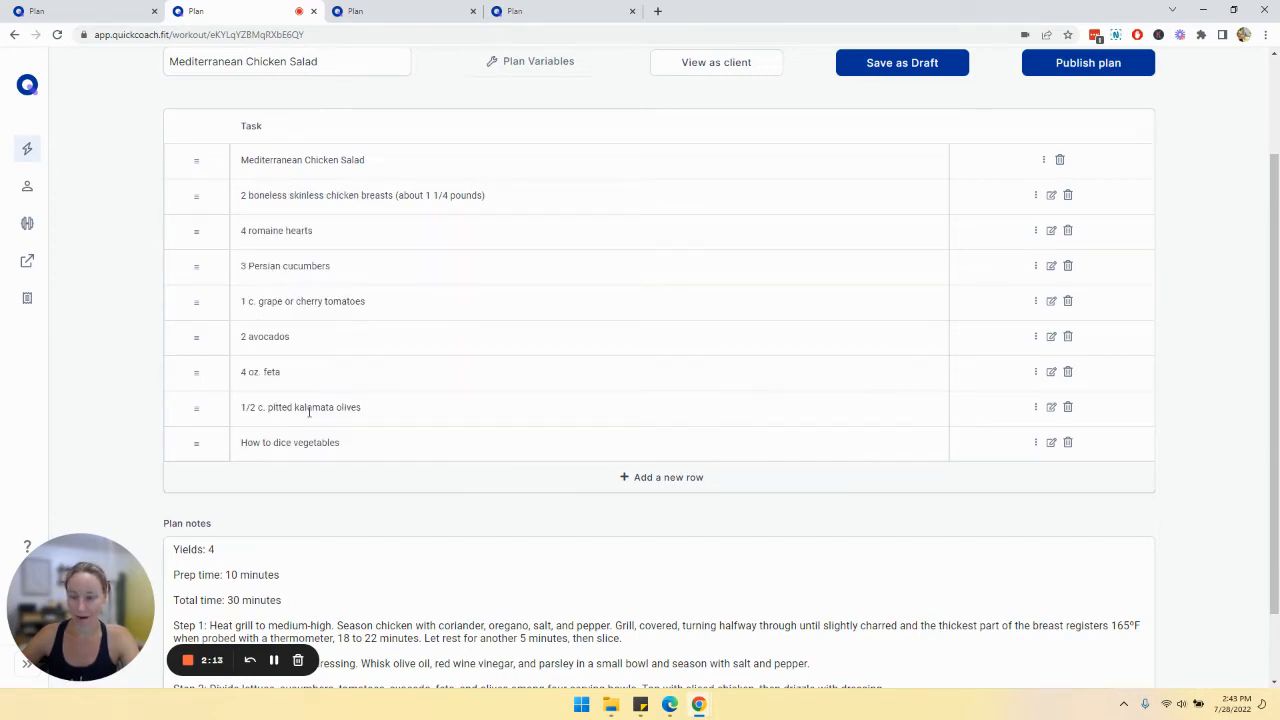
- View the task notes options for the "How to dice vegetables" row and close them without adding a note
scroll(290, 435, "down", 1)
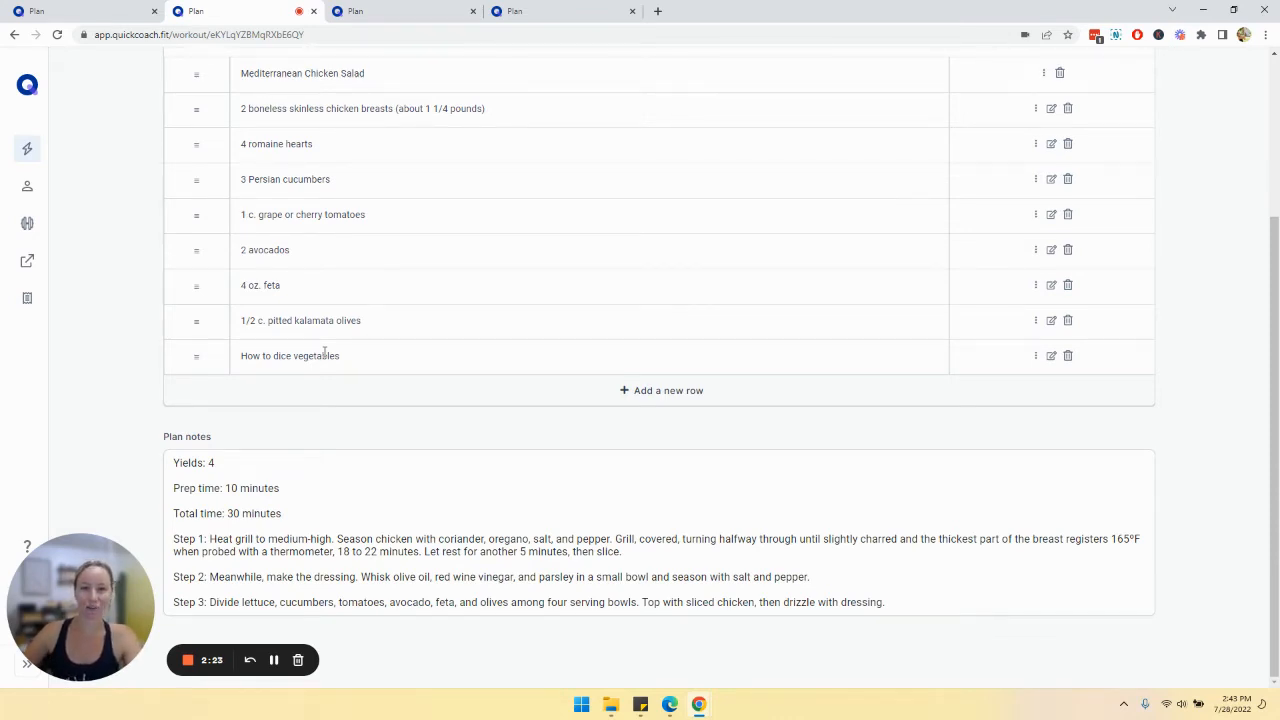
left_click(1050, 358)
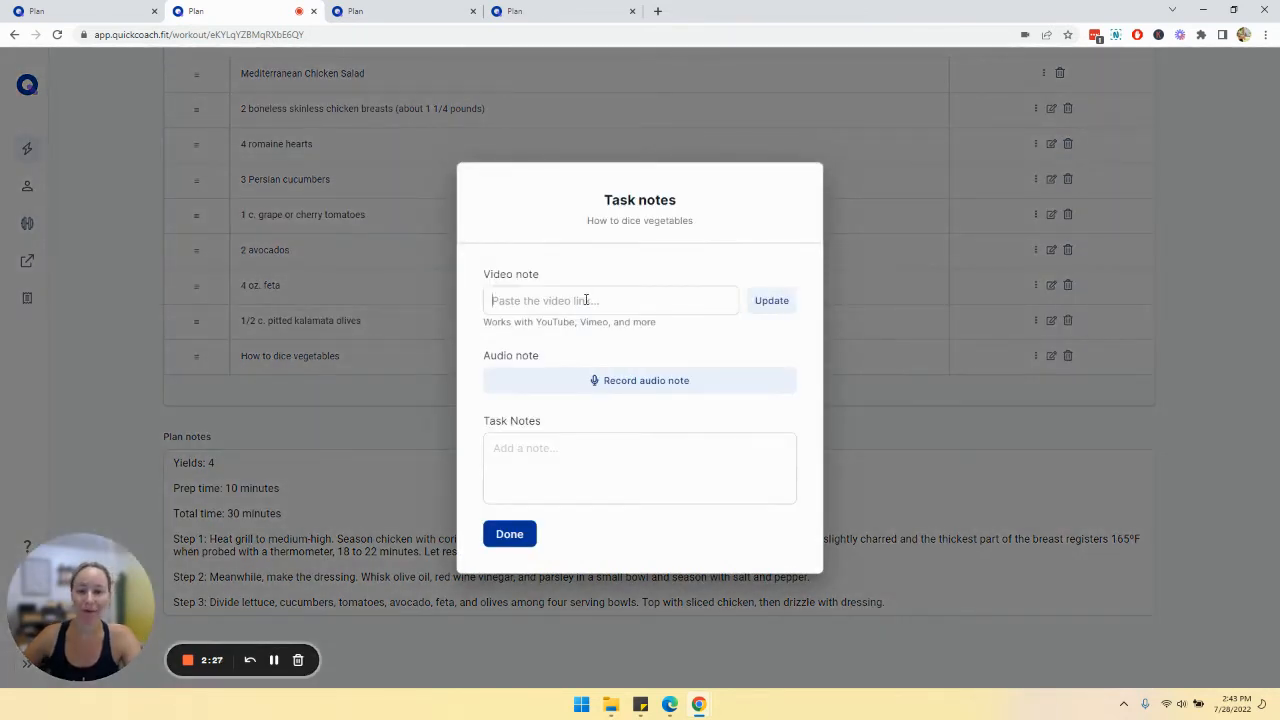
left_click(511, 533)
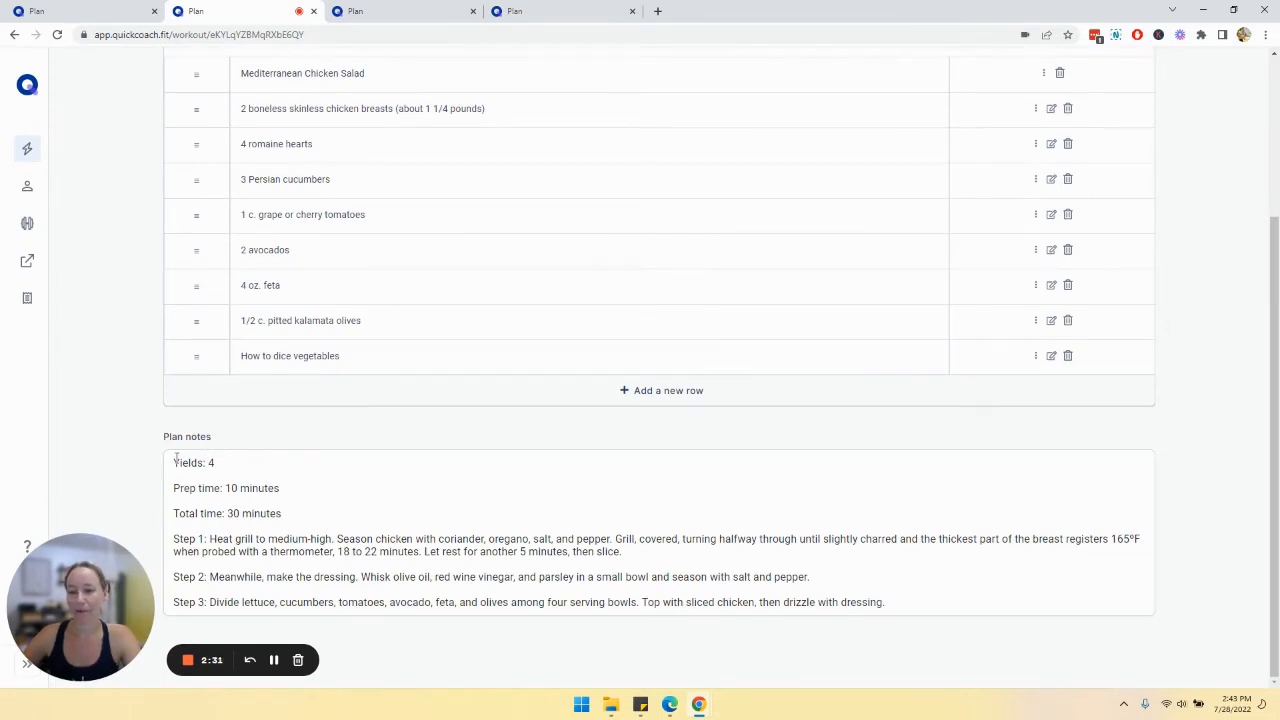
- Read the recipe's plan notes, covering yield, prep time, total time and the three preparation steps
left_click_drag(176, 458, 914, 606)
left_click(516, 551)
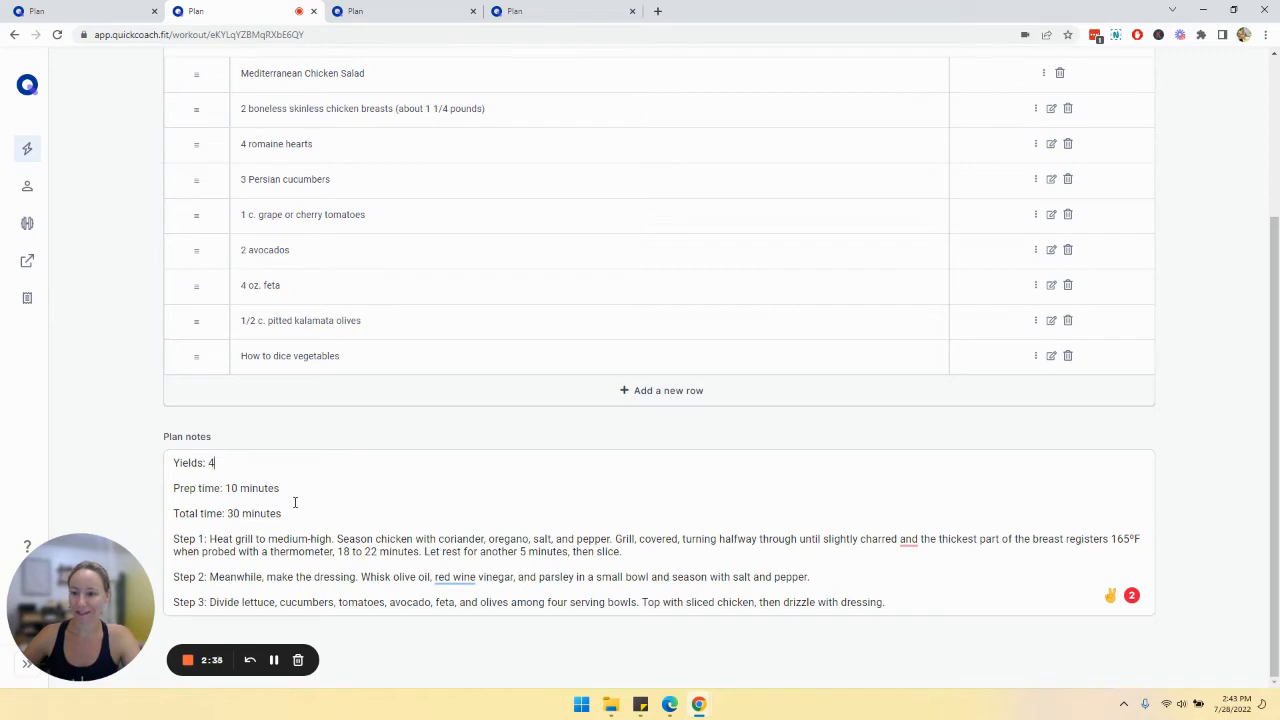
left_click_drag(193, 539, 921, 661)
left_click(921, 663)
- Preview the Mediterranean Chicken Salad plan as the client, review its plan notes and ingredients, and close the preview
scroll(715, 579, "up", 2)
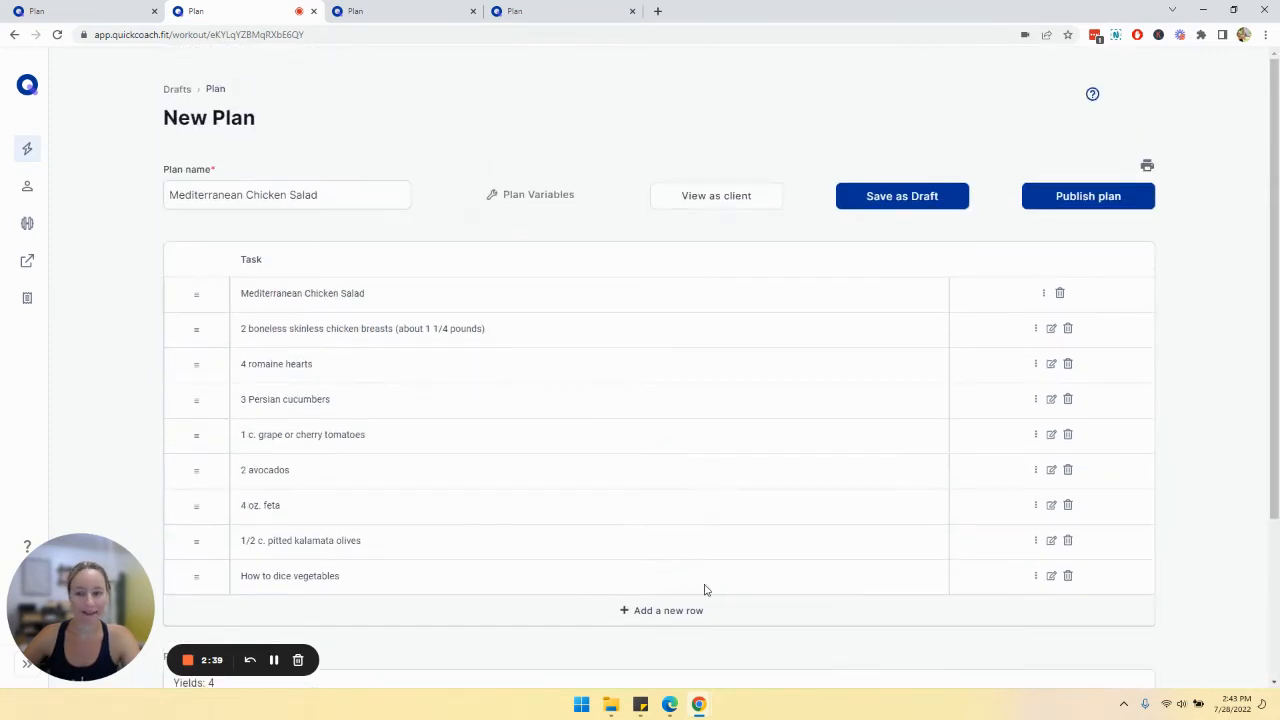
left_click(723, 203)
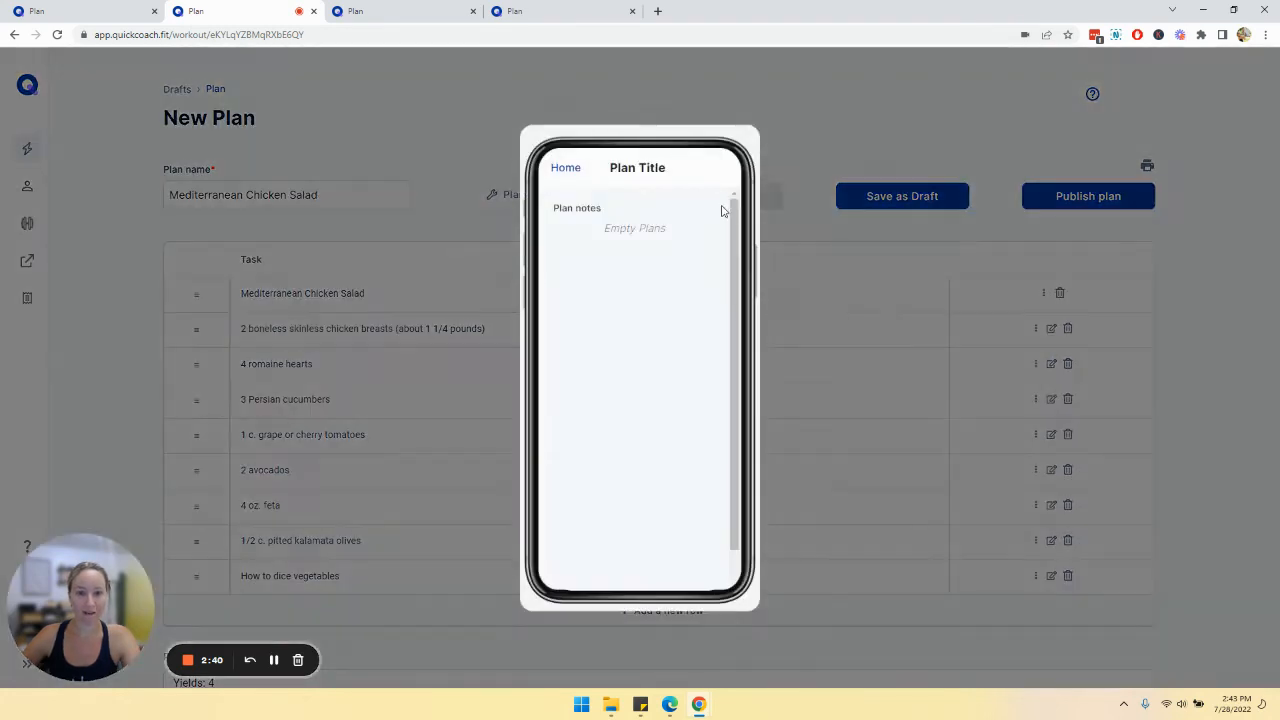
left_click_drag(569, 240, 670, 514)
left_click(651, 290)
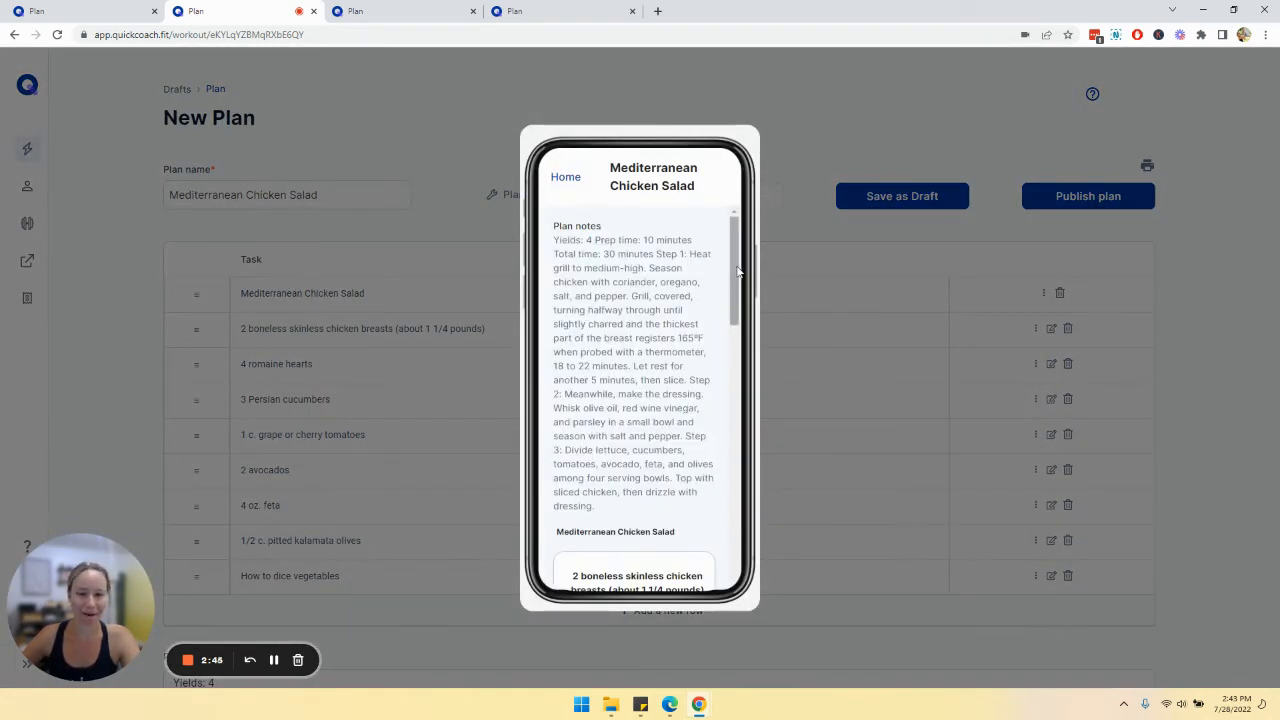
left_click_drag(741, 243, 745, 165)
left_click(492, 115)
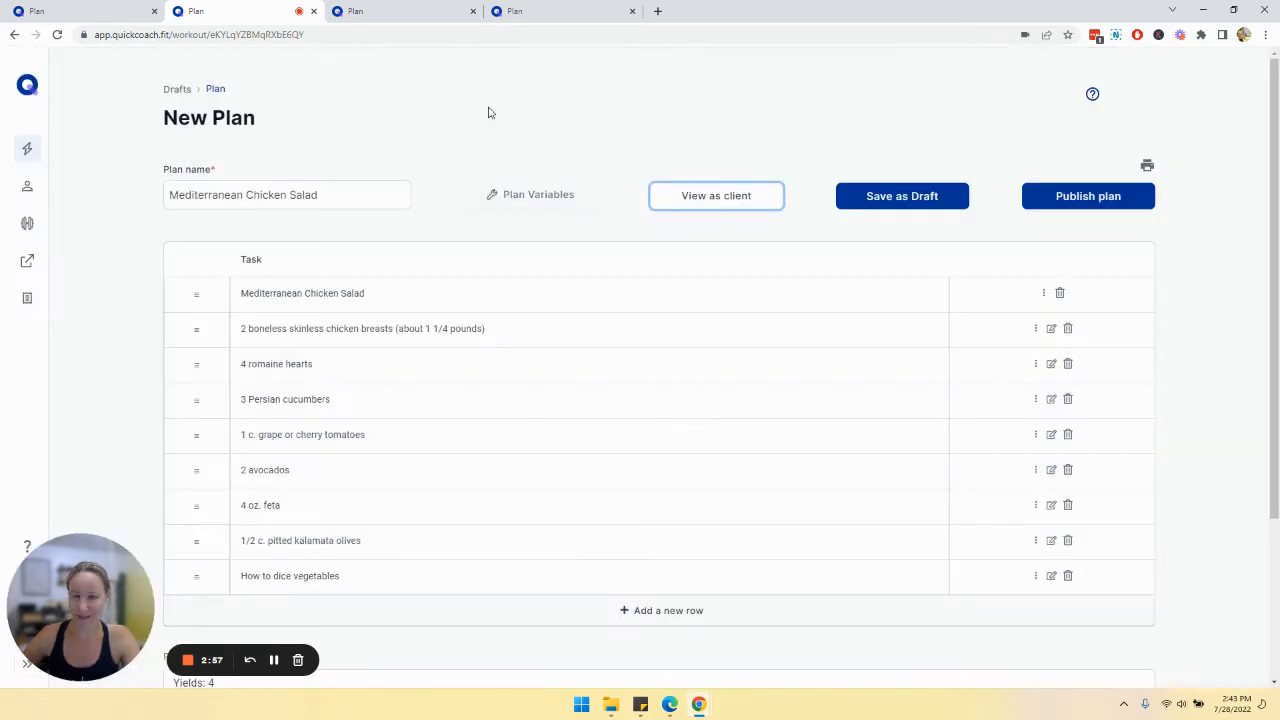
- Switch to the Weekly Meal Plan and read the task notes for Monday's Perfect Veggie Omelette, covering ingredients and directions
left_click(400, 10)
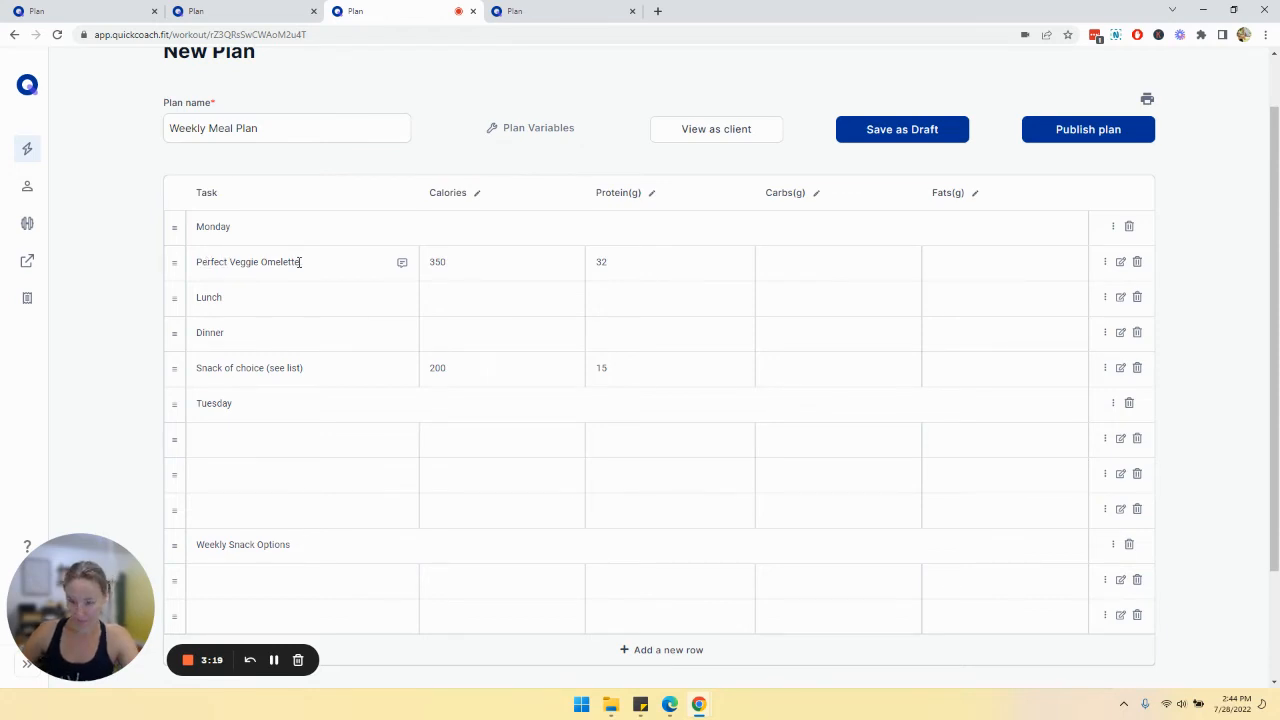
left_click(249, 263)
left_click(160, 263)
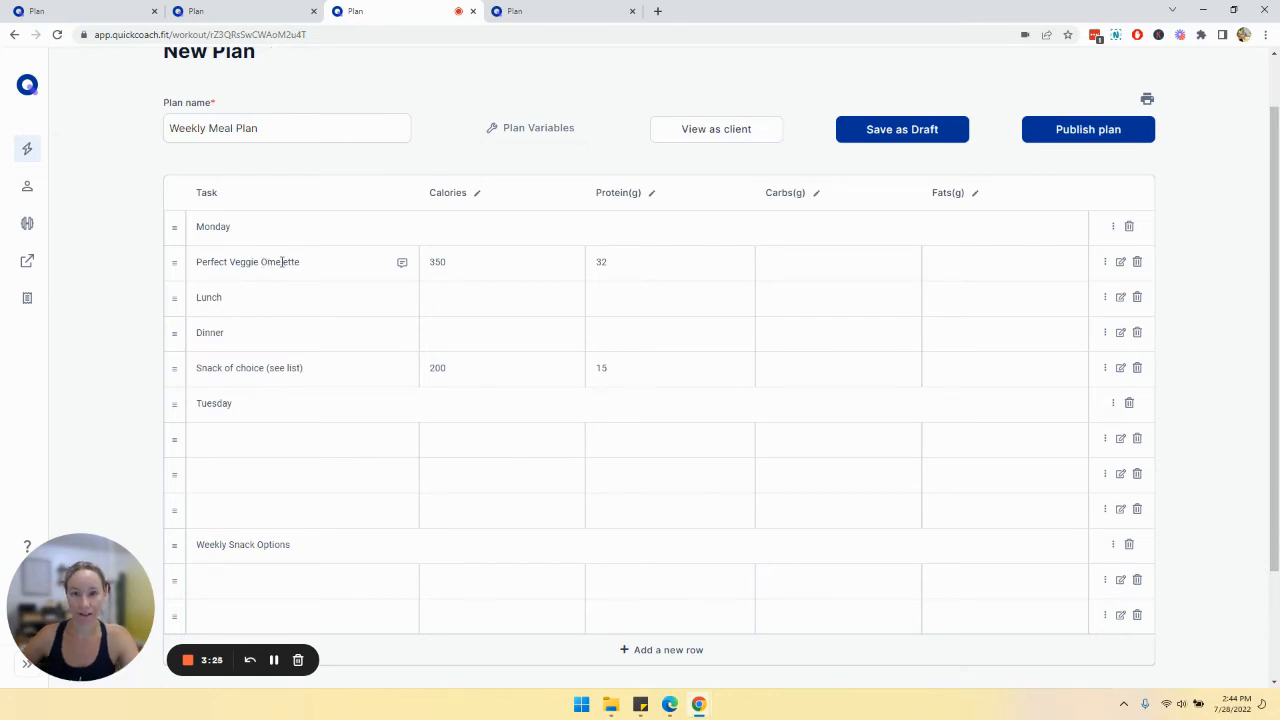
left_click(1120, 262)
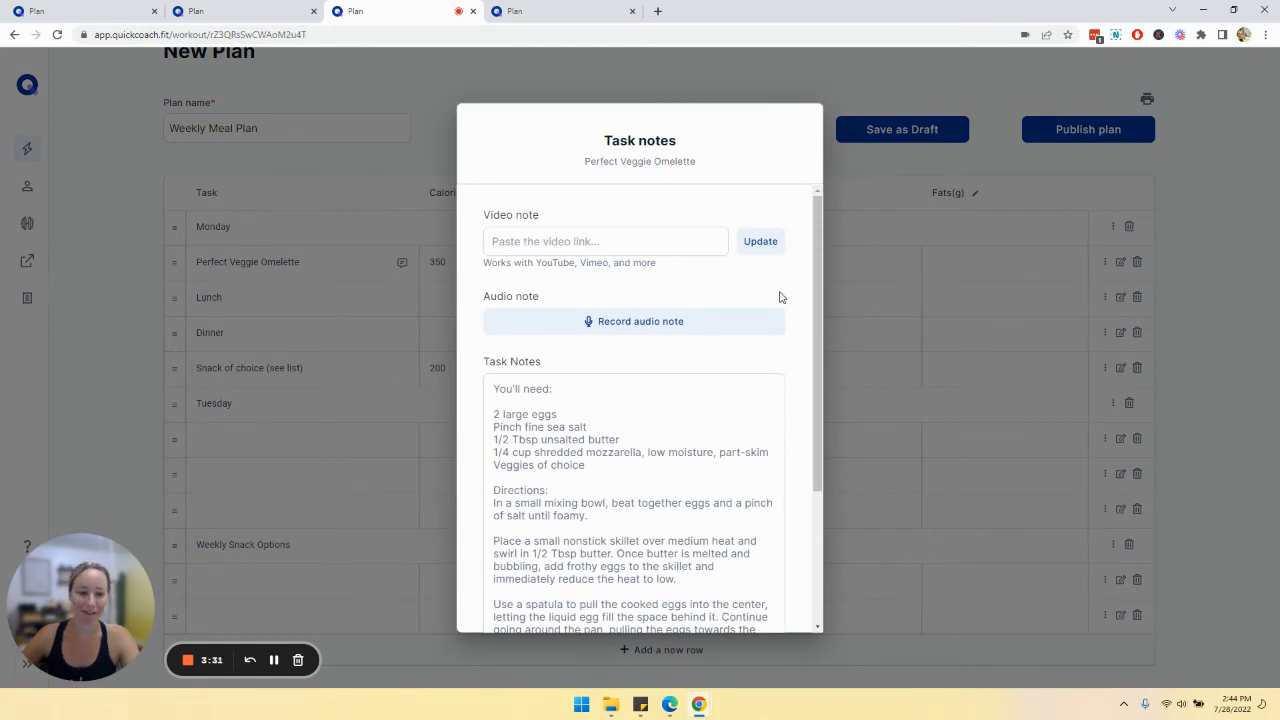
left_click_drag(813, 303, 809, 423)
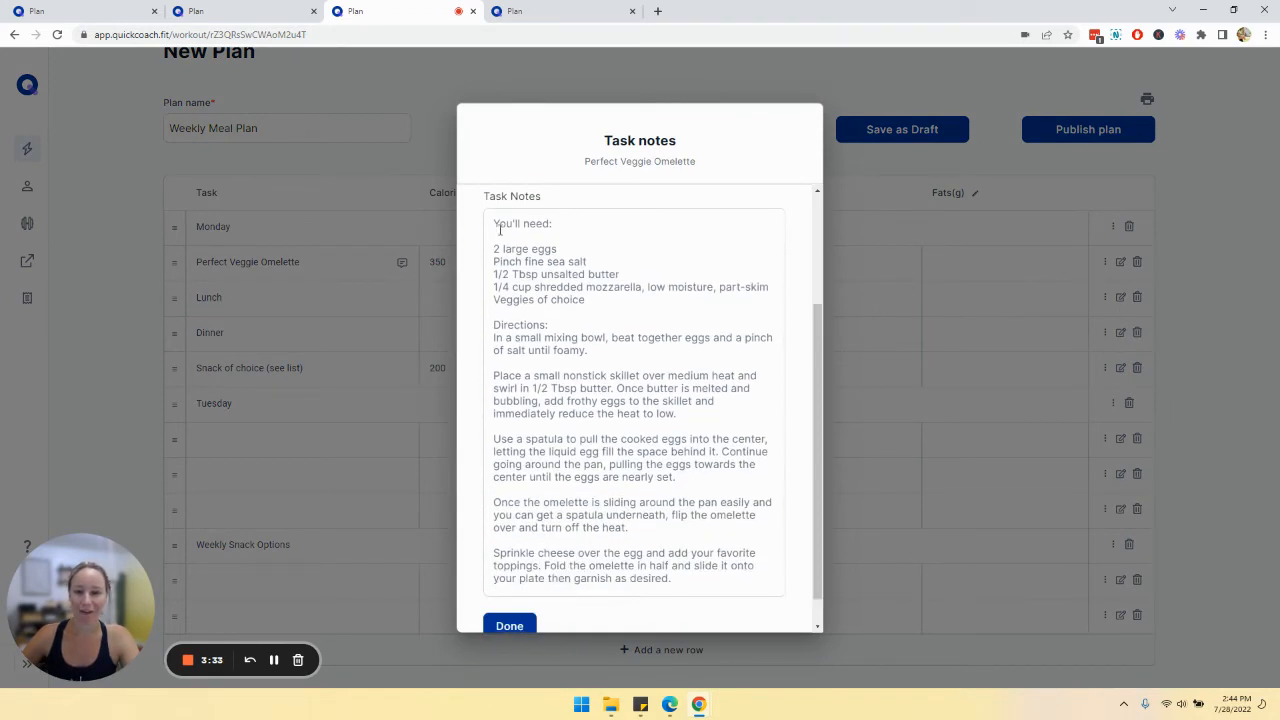
left_click_drag(494, 224, 511, 620)
left_click(511, 621)
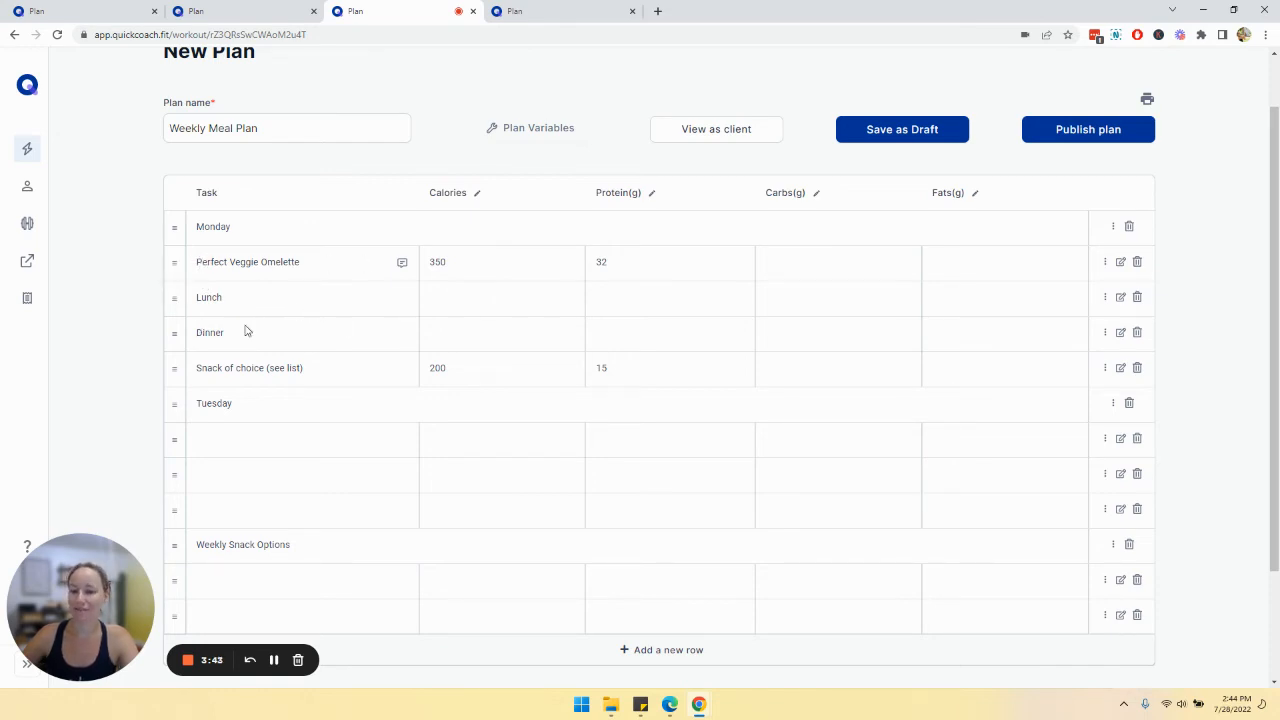
- Examine the Tuesday and Weekly Snack Options headings in the weekly plan without changing them
left_click(199, 403)
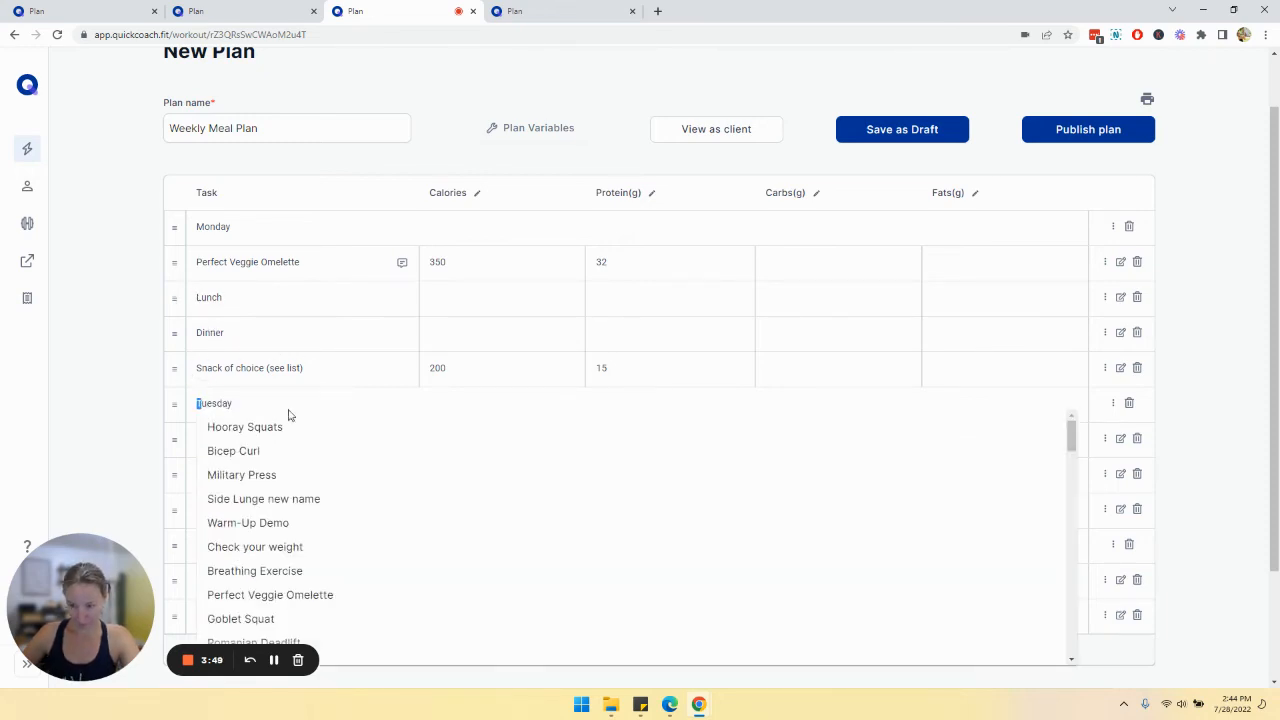
scroll(151, 423, "down", 3)
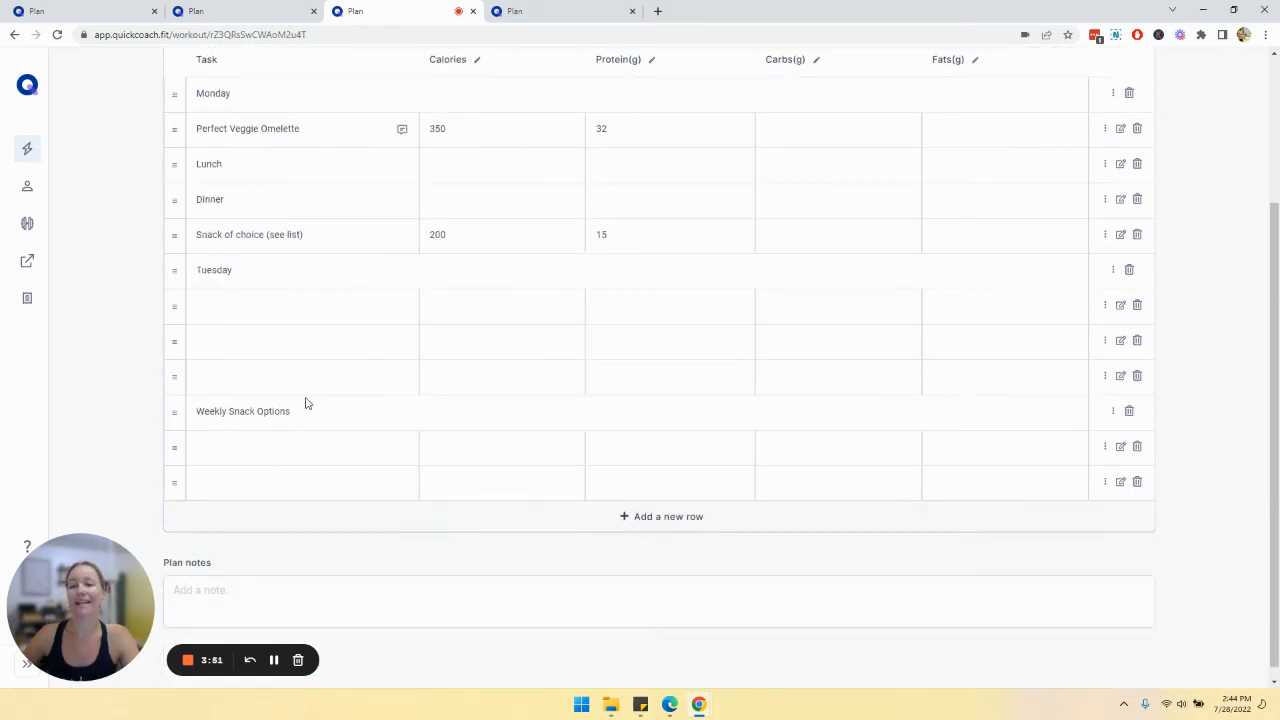
left_click(291, 414)
left_click_drag(290, 412, 195, 415)
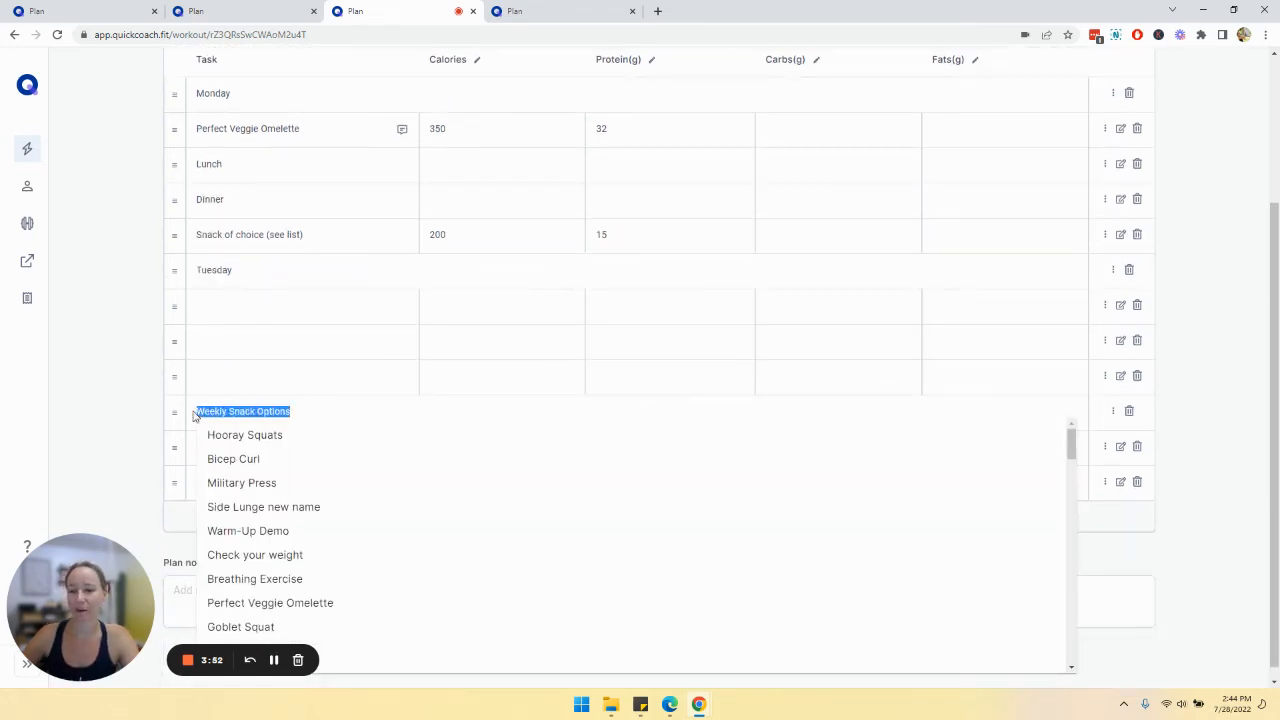
left_click(131, 376)
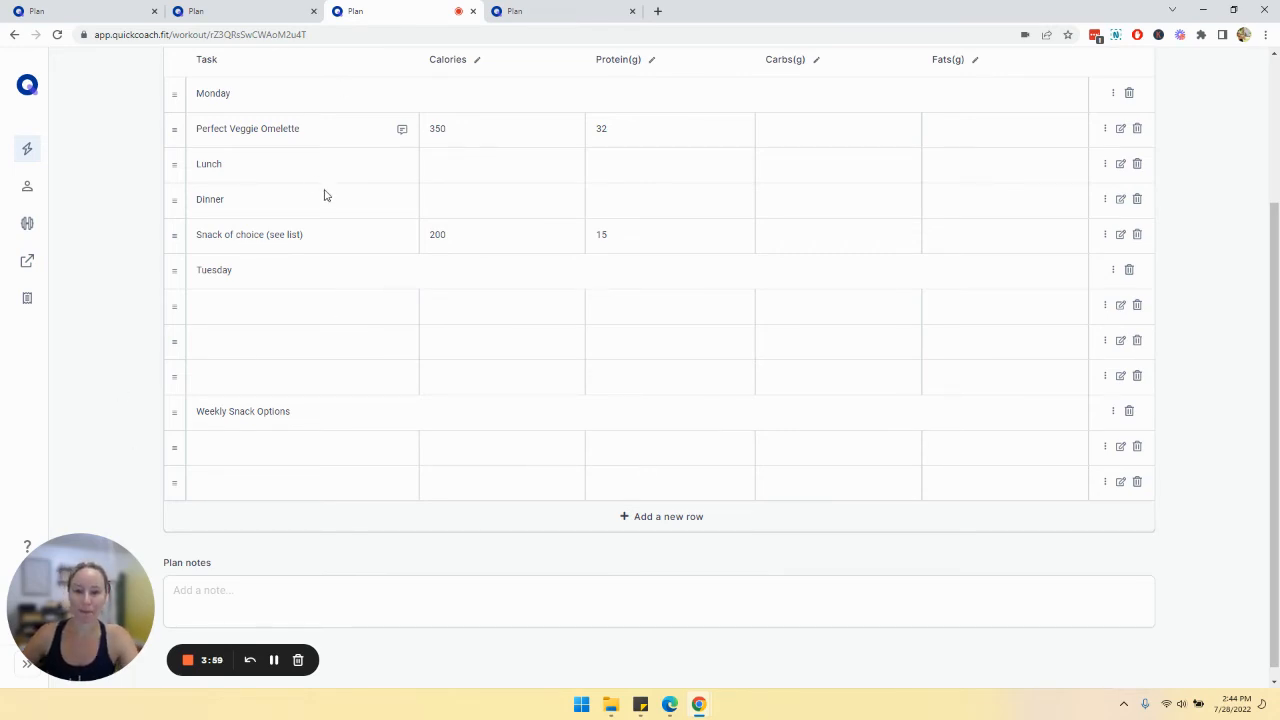
- Preview the Weekly Meal Plan as the client, review the Monday heading and the meals below it, and close the preview
scroll(323, 205, "up", 1)
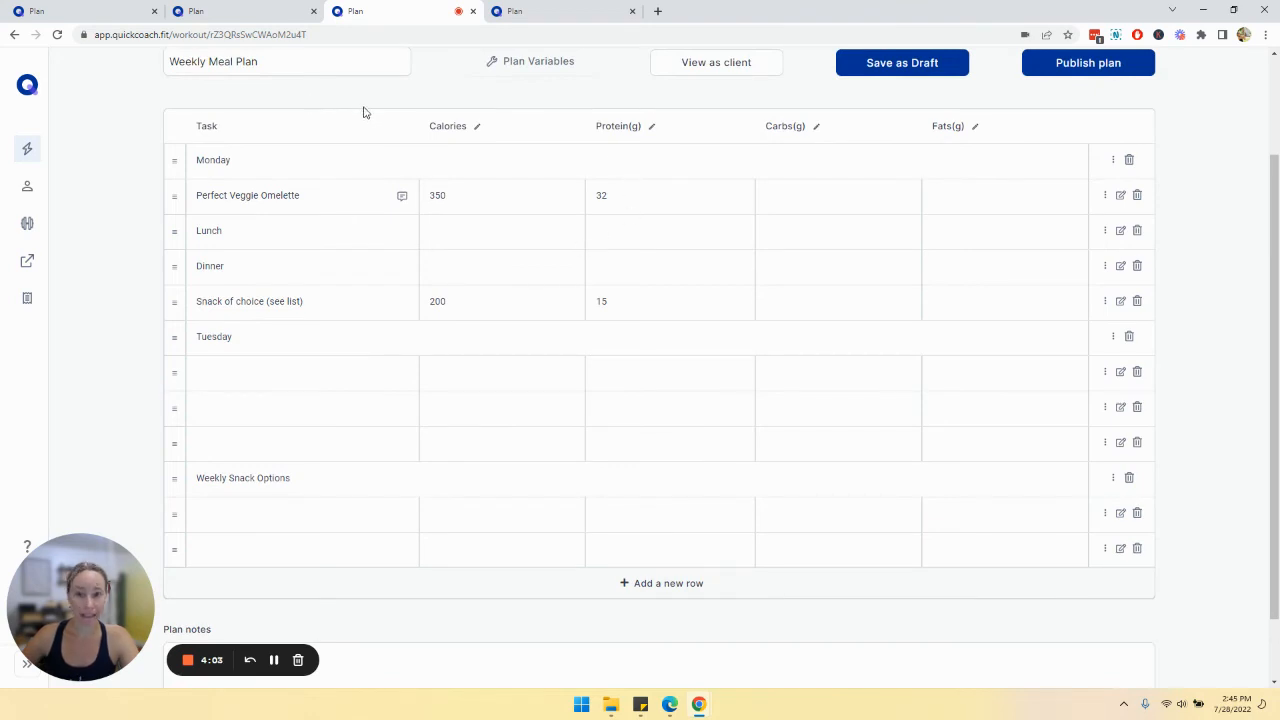
scroll(360, 113, "up", 2)
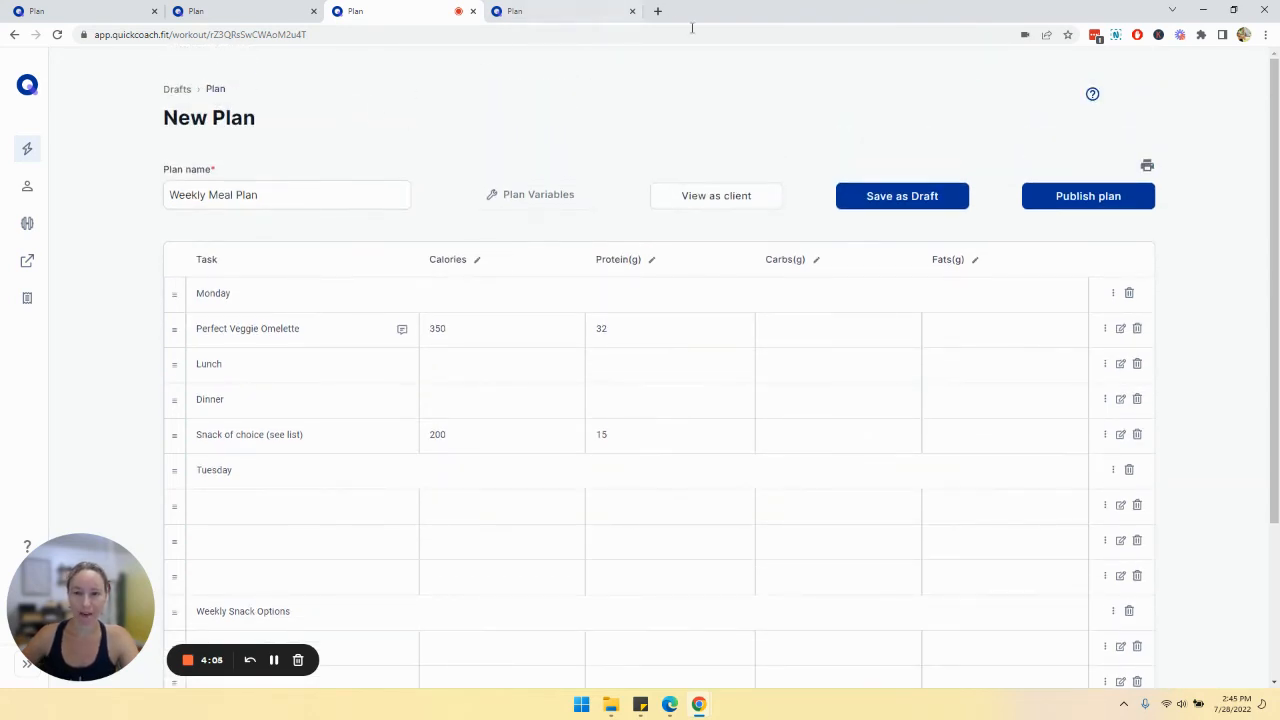
left_click(730, 208)
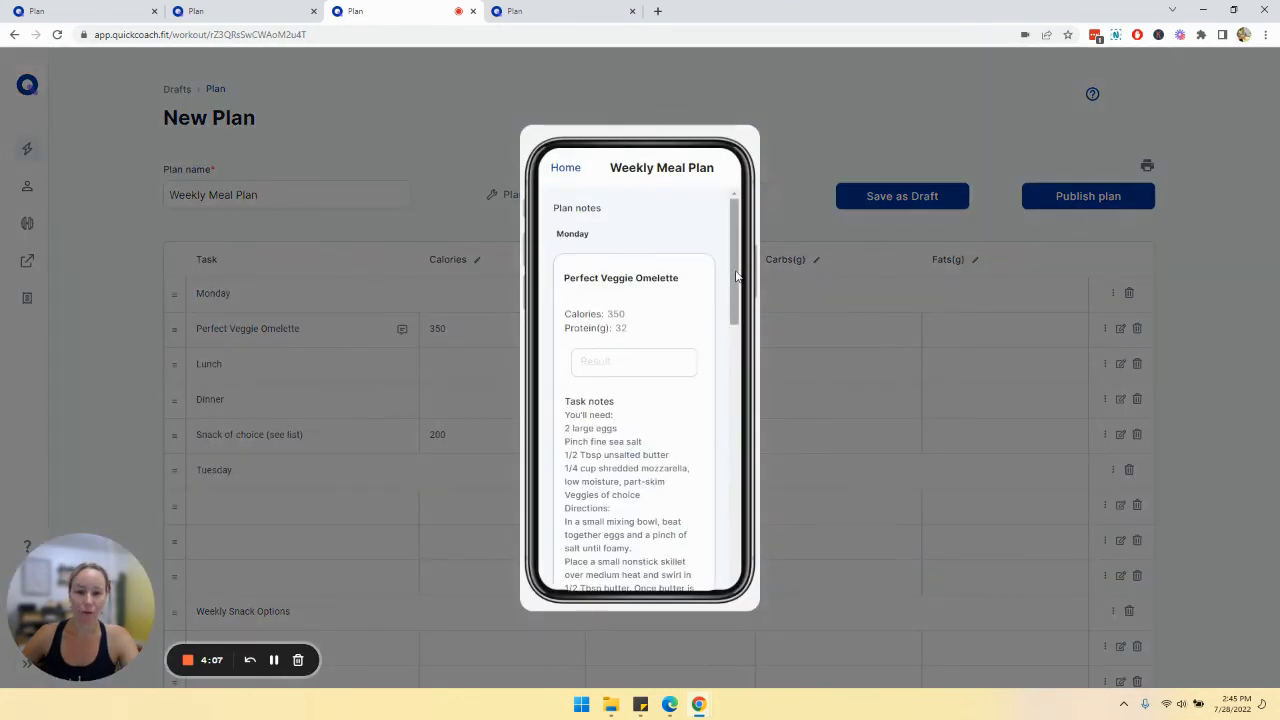
left_click_drag(589, 230, 546, 235)
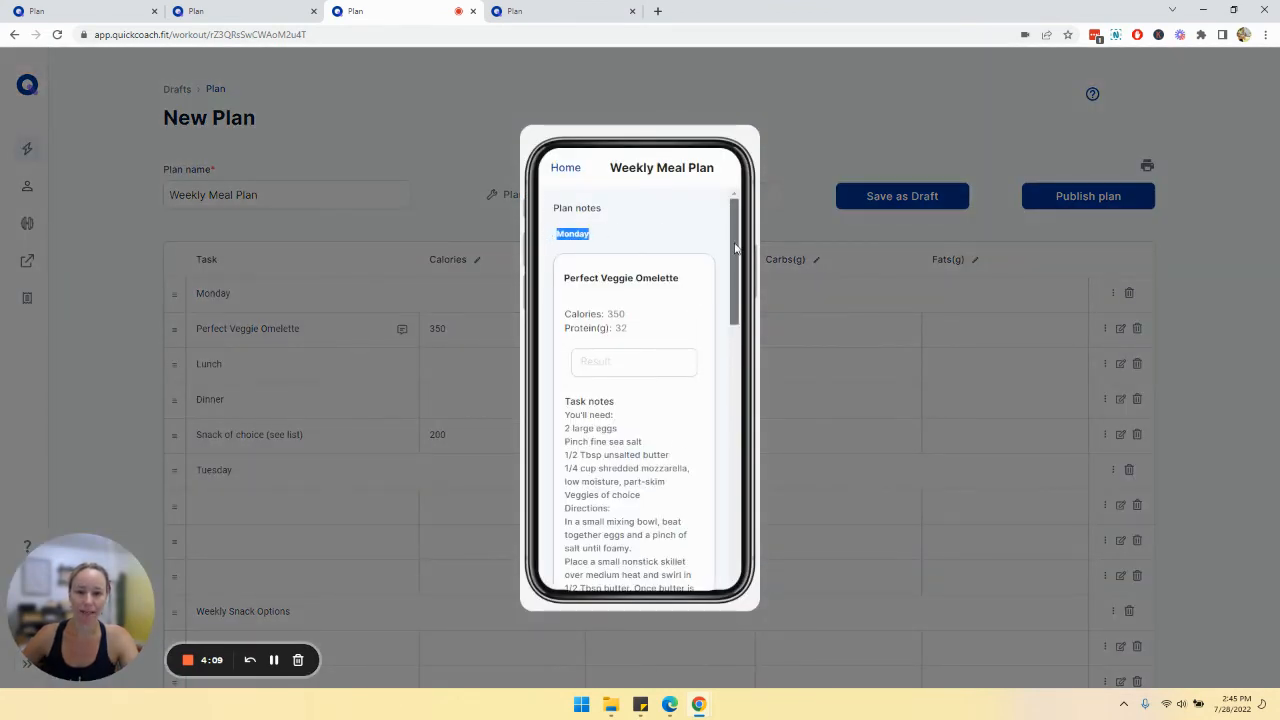
left_click_drag(732, 247, 740, 460)
left_click(421, 135)
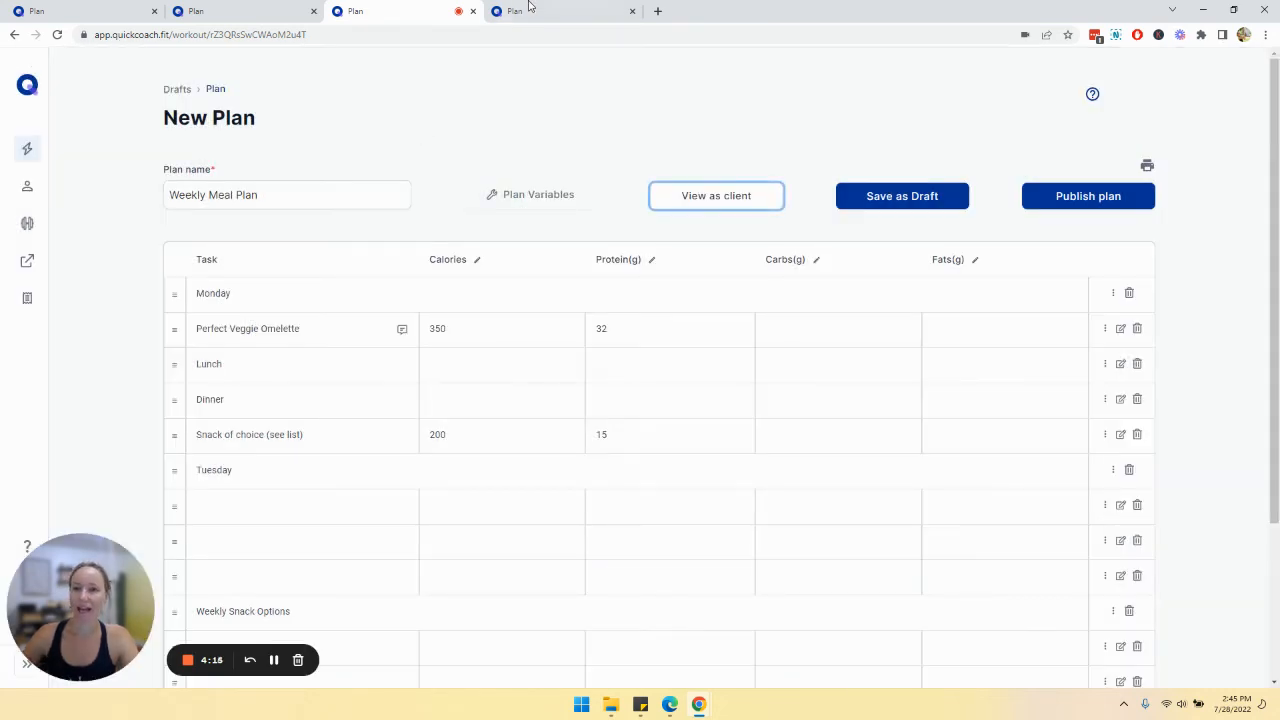
- Switch to the Day 1 plan and replace its Breakfast task with the saved Perfect Veggie Omelette
left_click(529, 6)
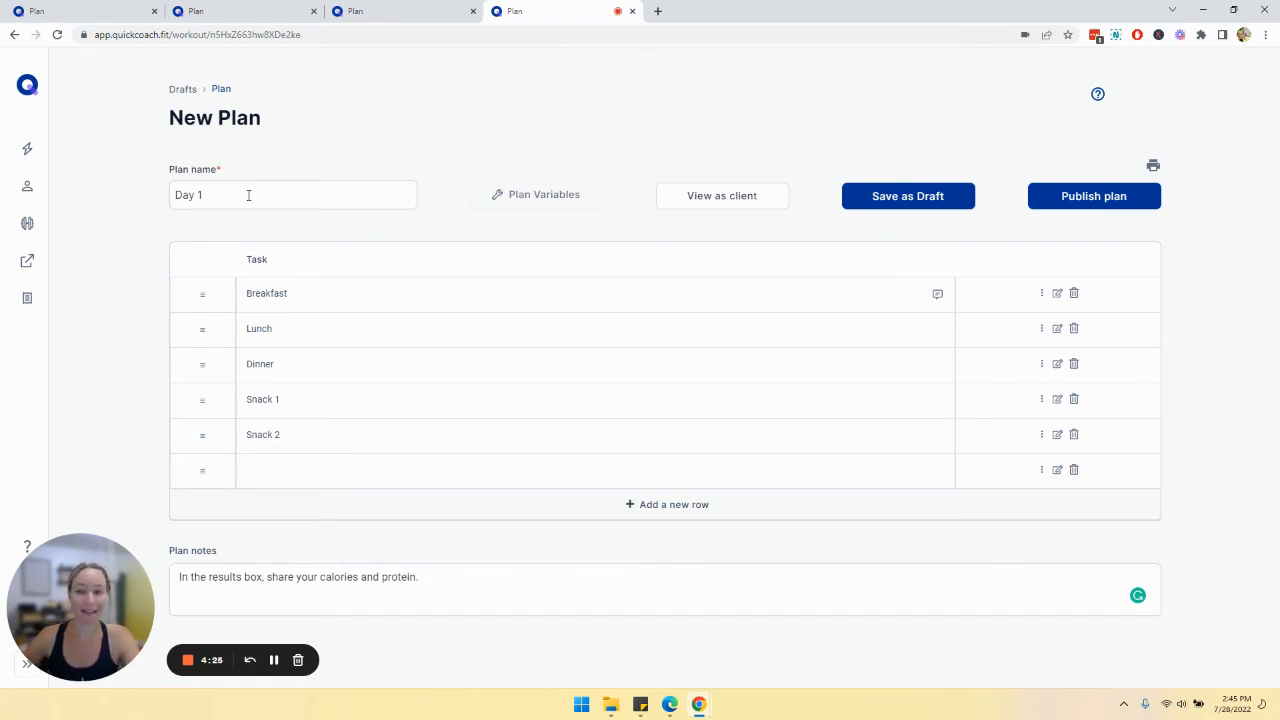
double_click(292, 292)
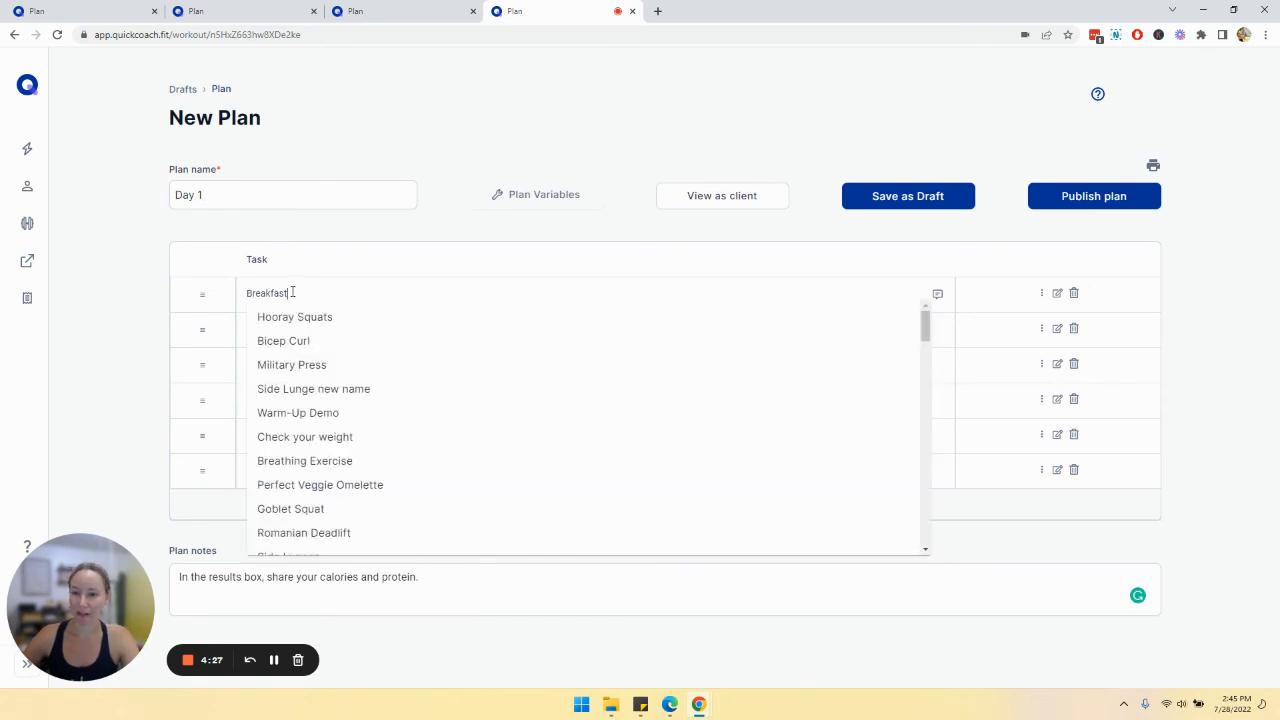
left_click(148, 250)
left_click(346, 292)
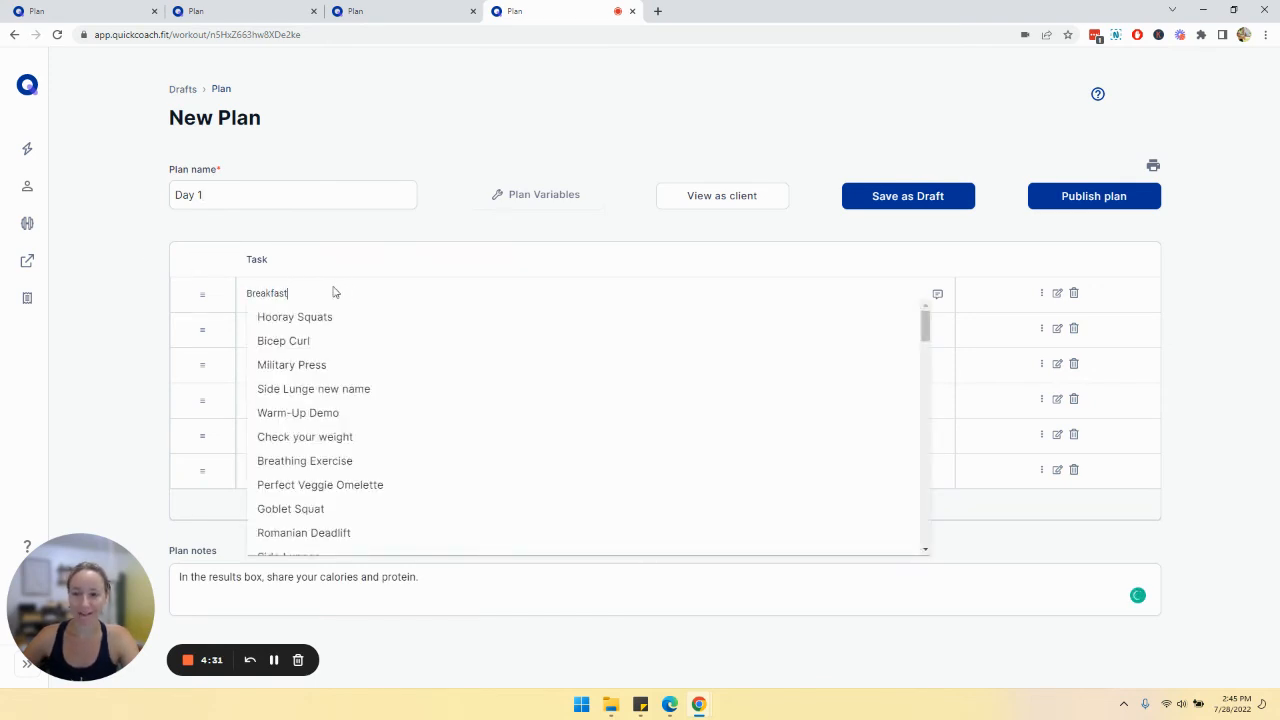
left_click(334, 292)
double_click(334, 293)
type("Veggie")
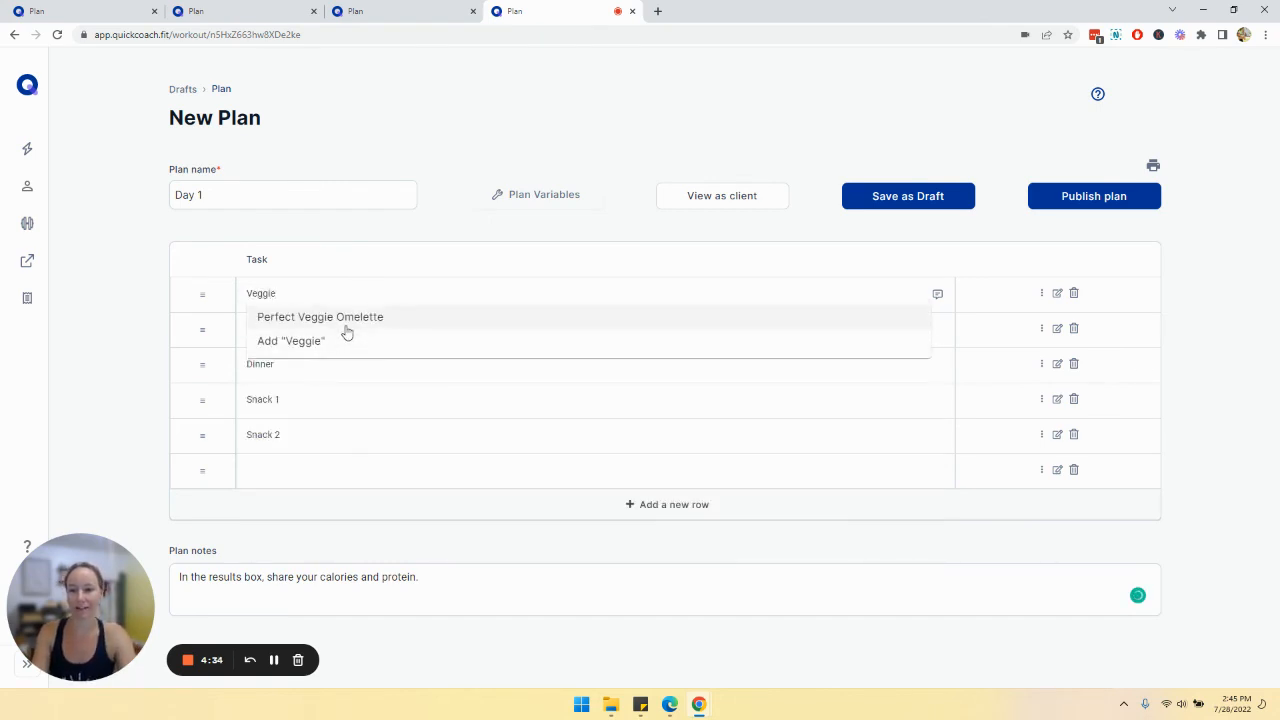
left_click(346, 318)
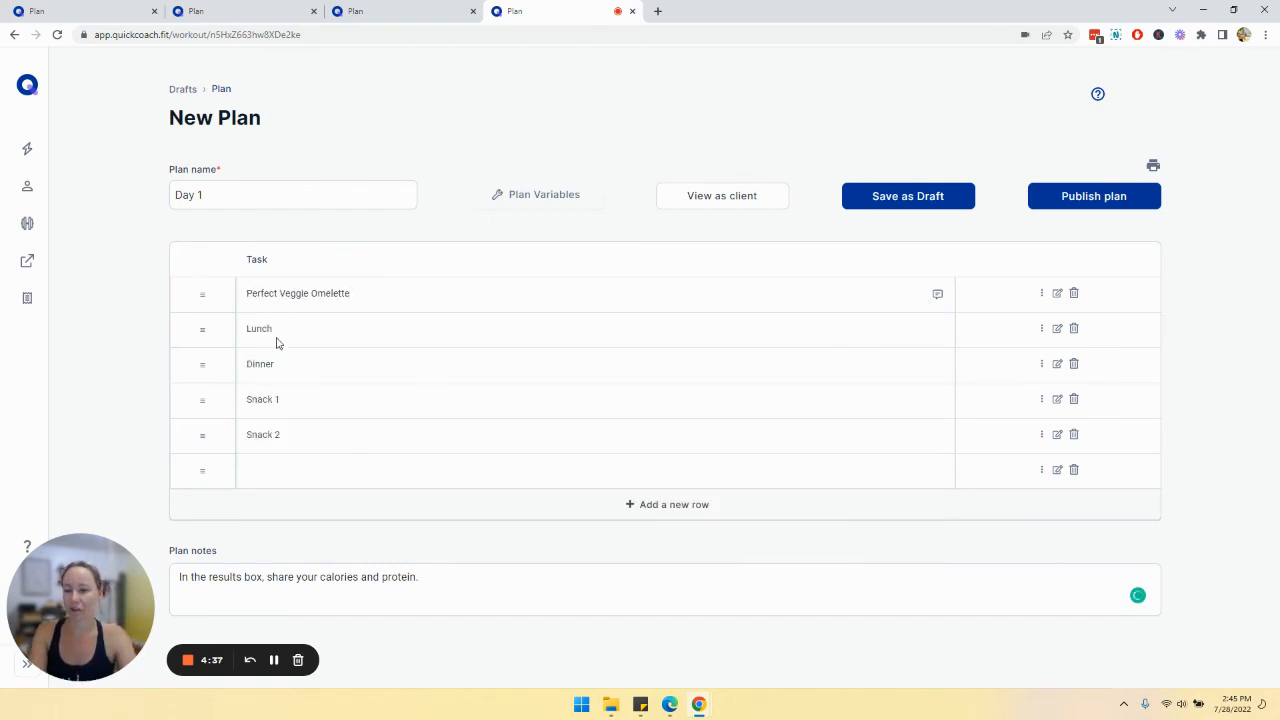
- Turn the empty last row into a heading, move it above Perfect Veggie Omelette and name it Breakfast
left_click(1045, 475)
left_click(1067, 530)
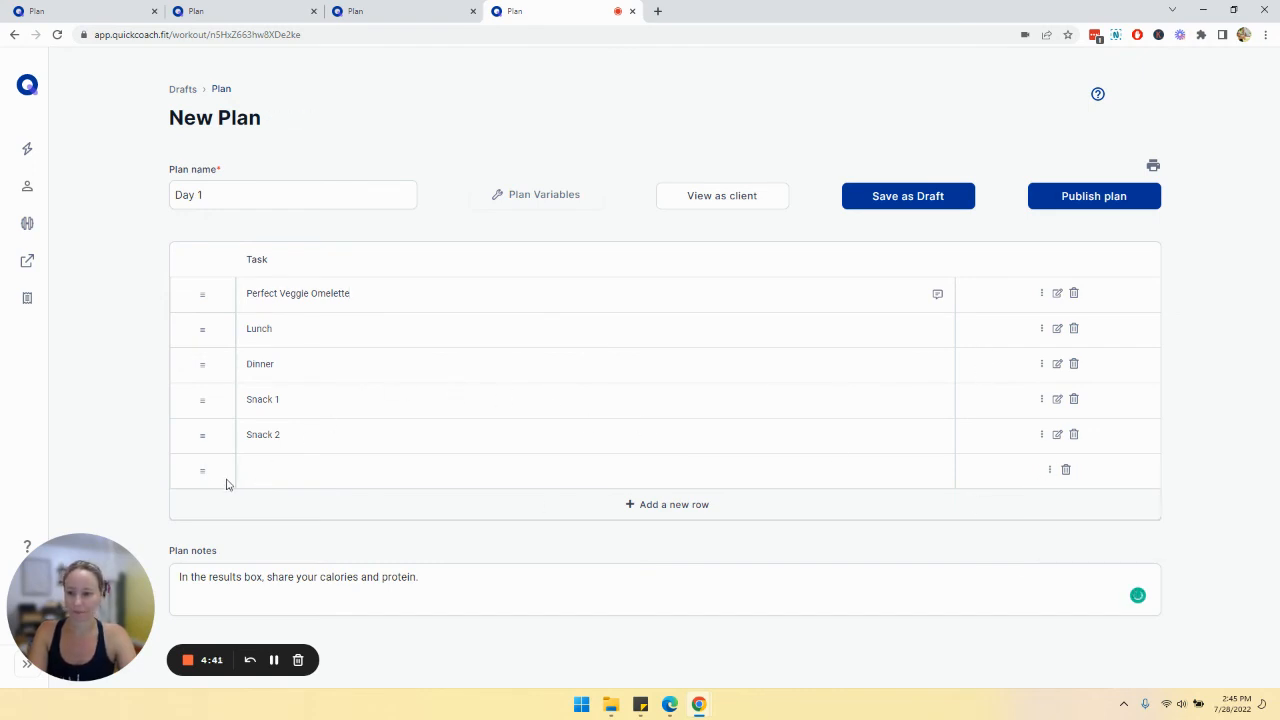
left_click_drag(199, 480, 200, 294)
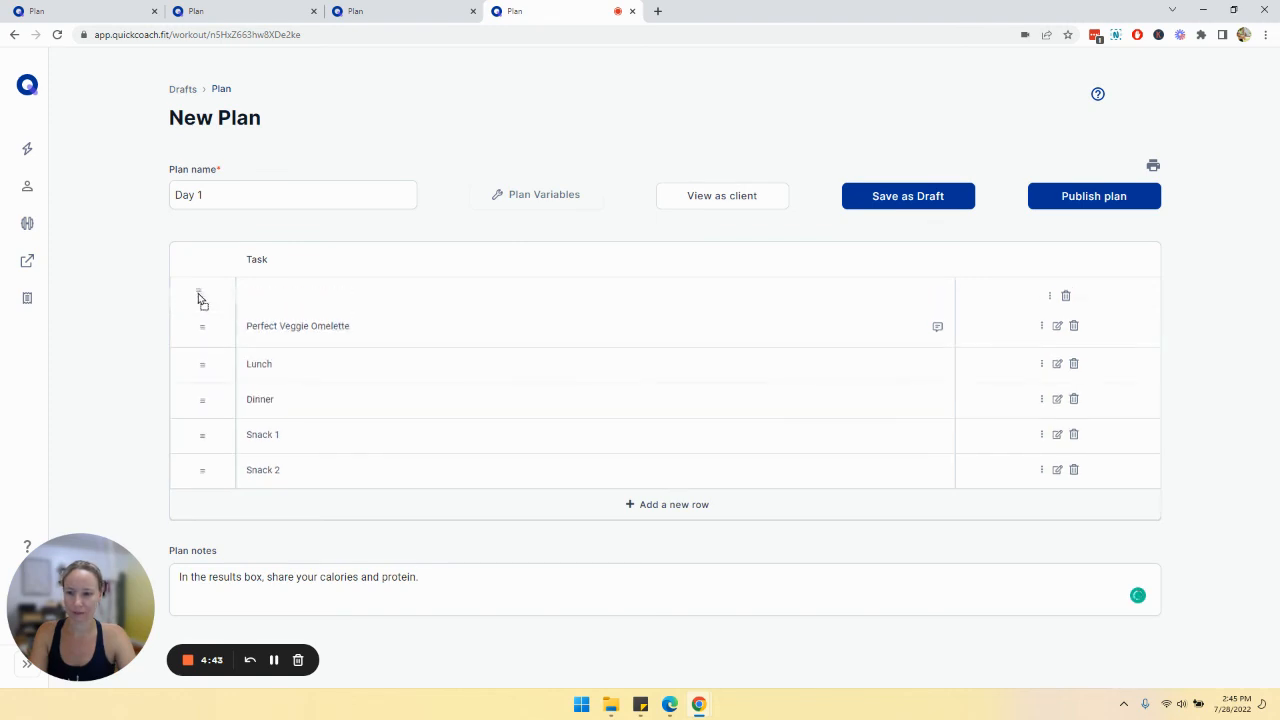
left_click(290, 295)
type("Breakfast")
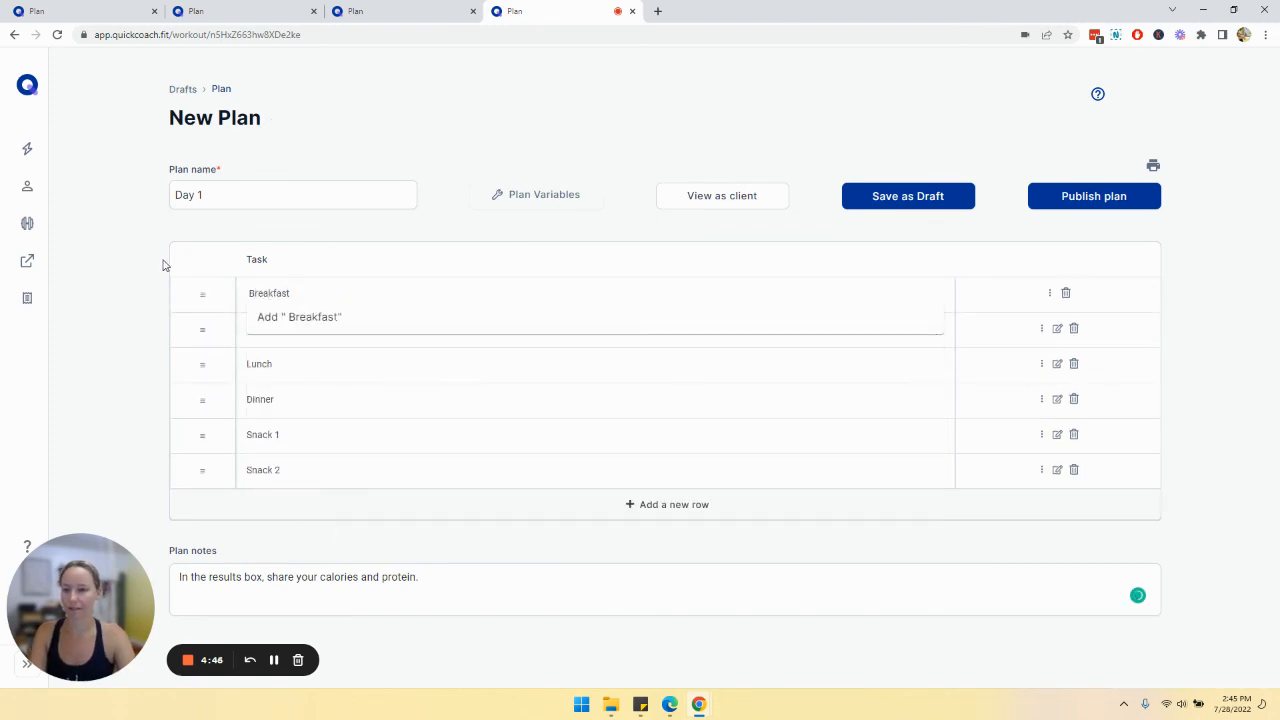
key("Return")
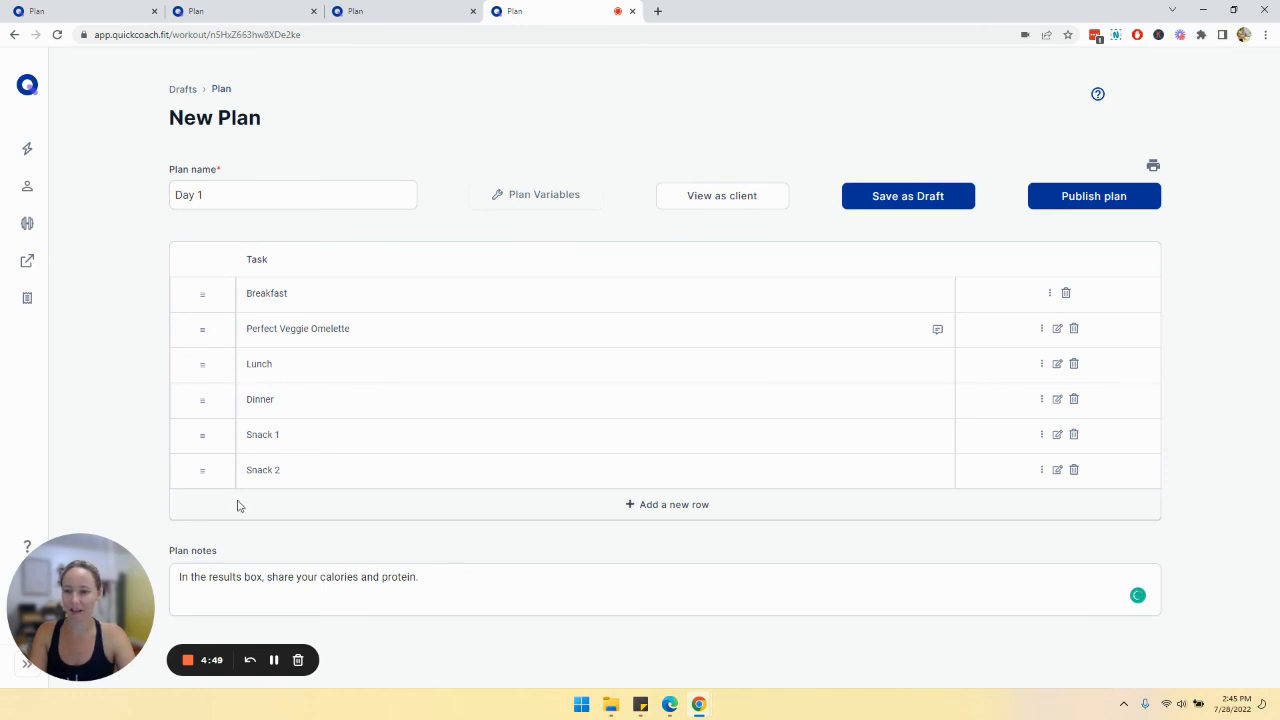
- Add a new row, move it directly below Lunch and fill it with the saved task "Banana Pancakes - 266 calories"
left_click(644, 514)
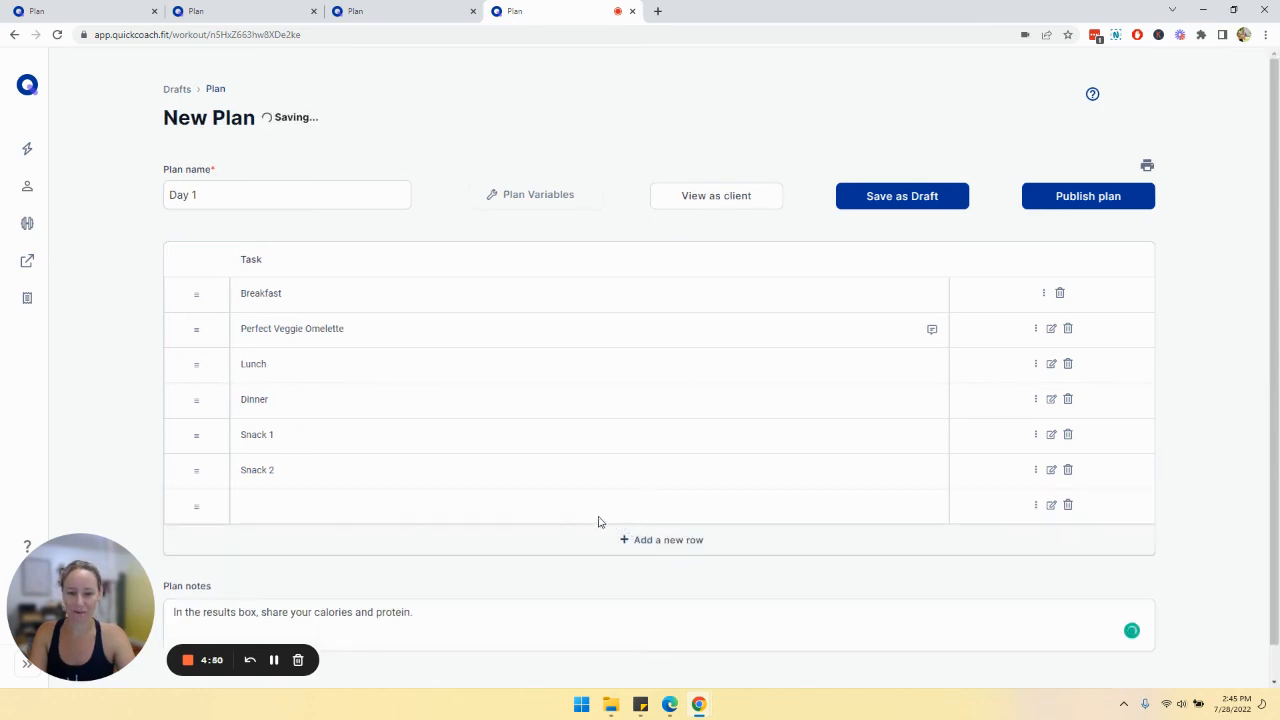
left_click_drag(200, 380, 205, 405)
left_click(294, 391)
type("bana")
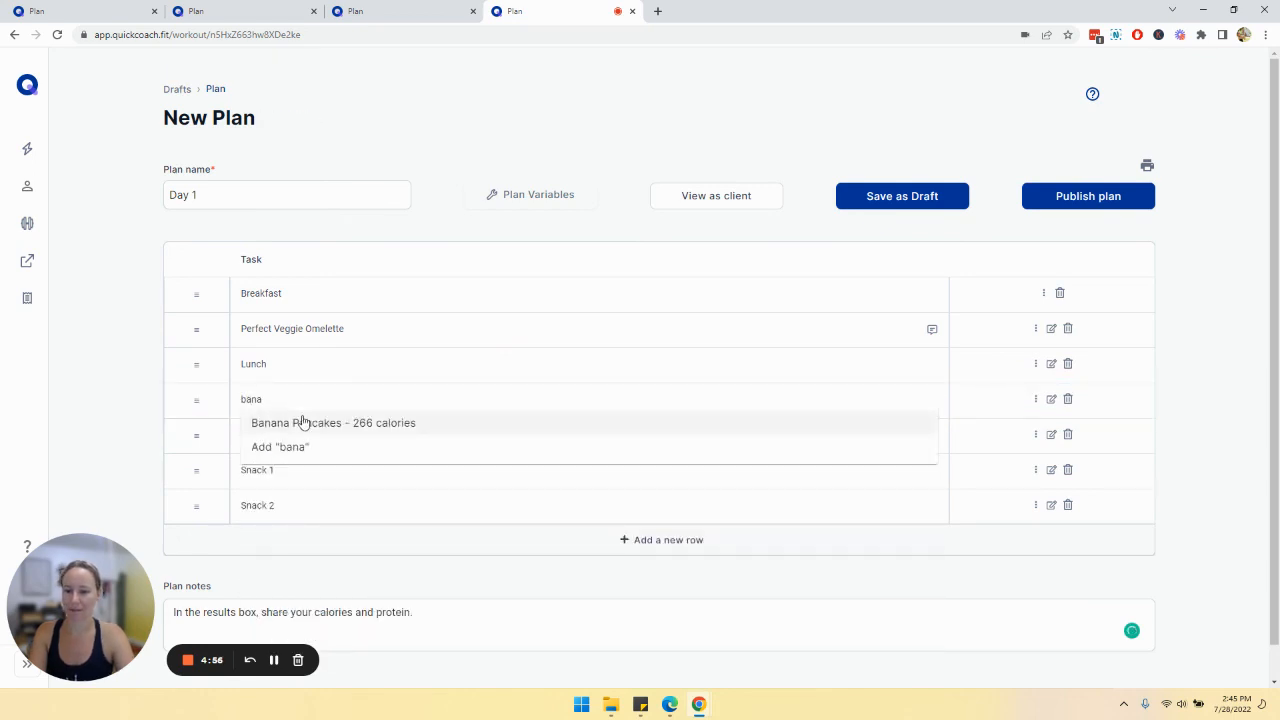
left_click(303, 422)
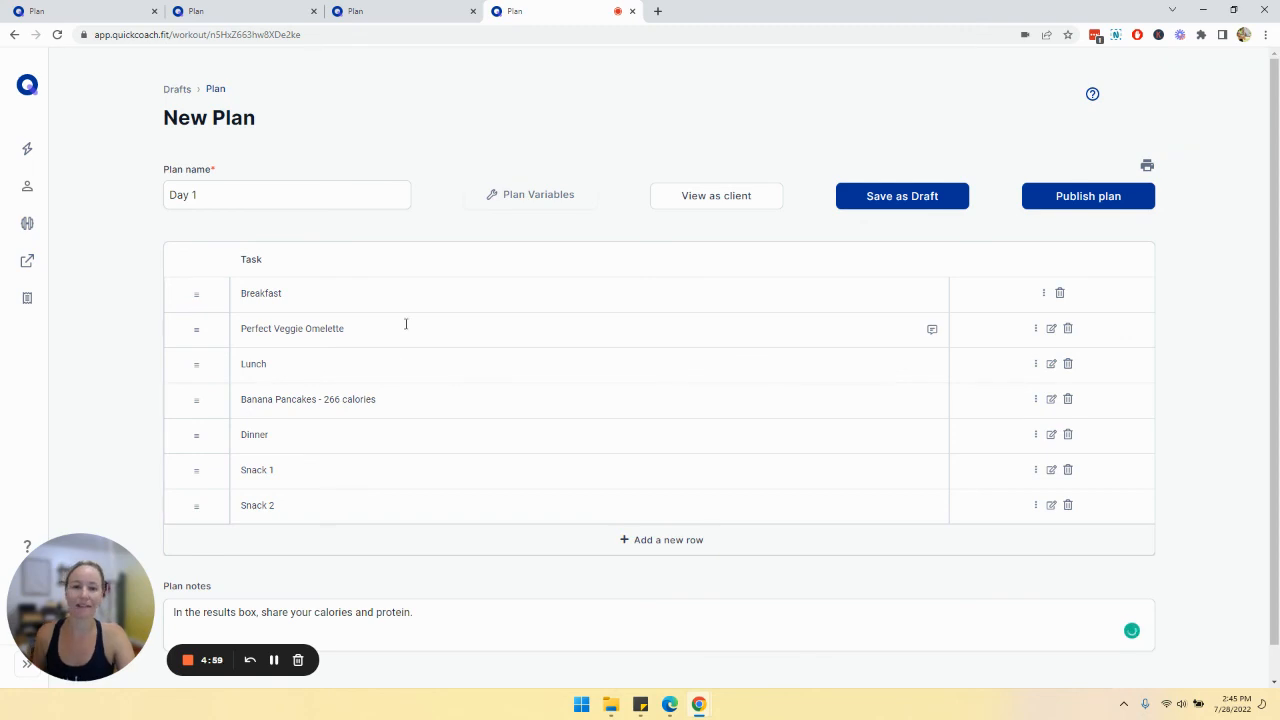
- Preview the Day 1 plan as the client, review the omelette notes and the Lunch and Banana Pancakes entries, and close the preview
left_click(665, 205)
left_click_drag(605, 263, 626, 359)
scroll(718, 249, "down", 10)
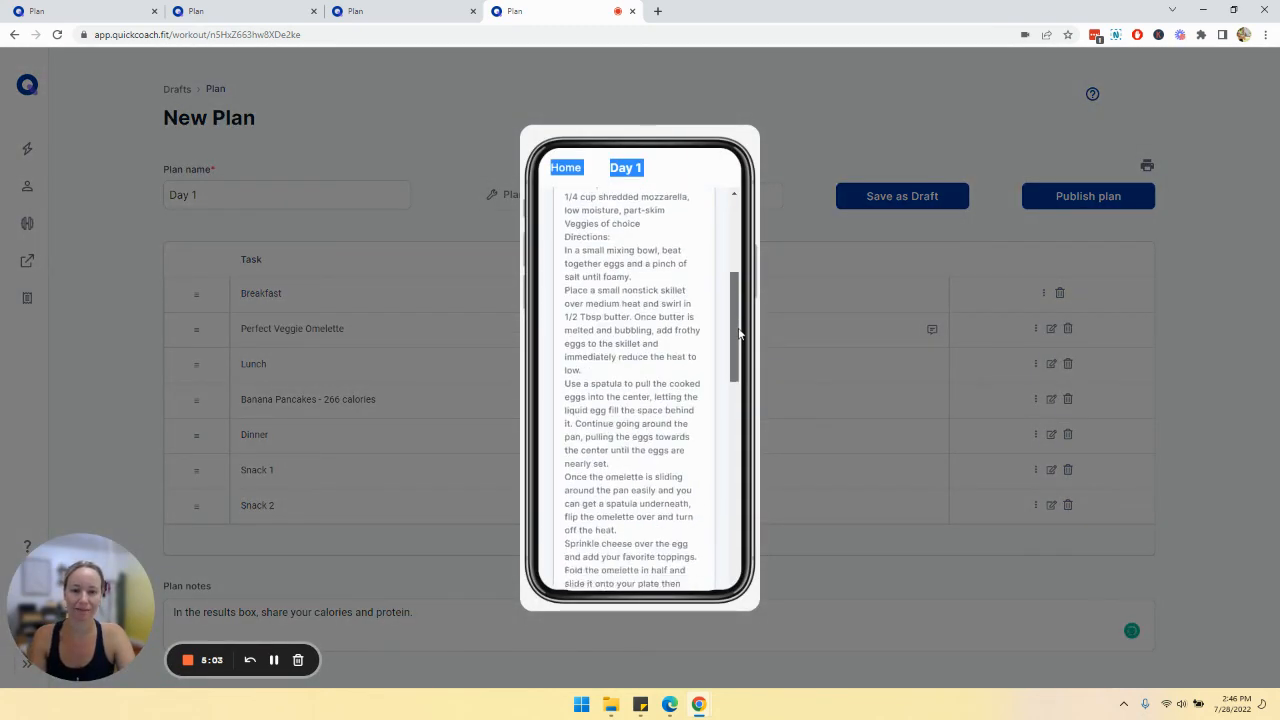
scroll(735, 420, "down", 3)
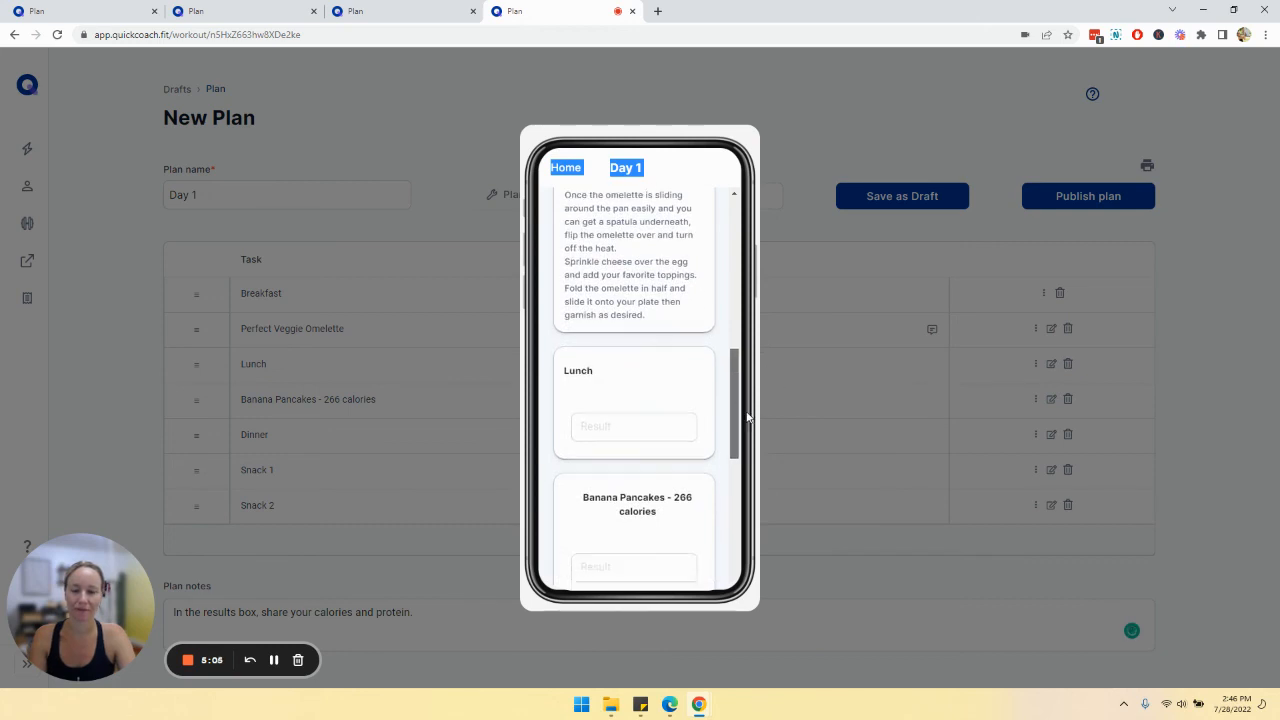
left_click(408, 139)
- Review the Day 1 plan's name and its plan notes about sharing calories and protein in the results box
left_click_drag(357, 197, 73, 200)
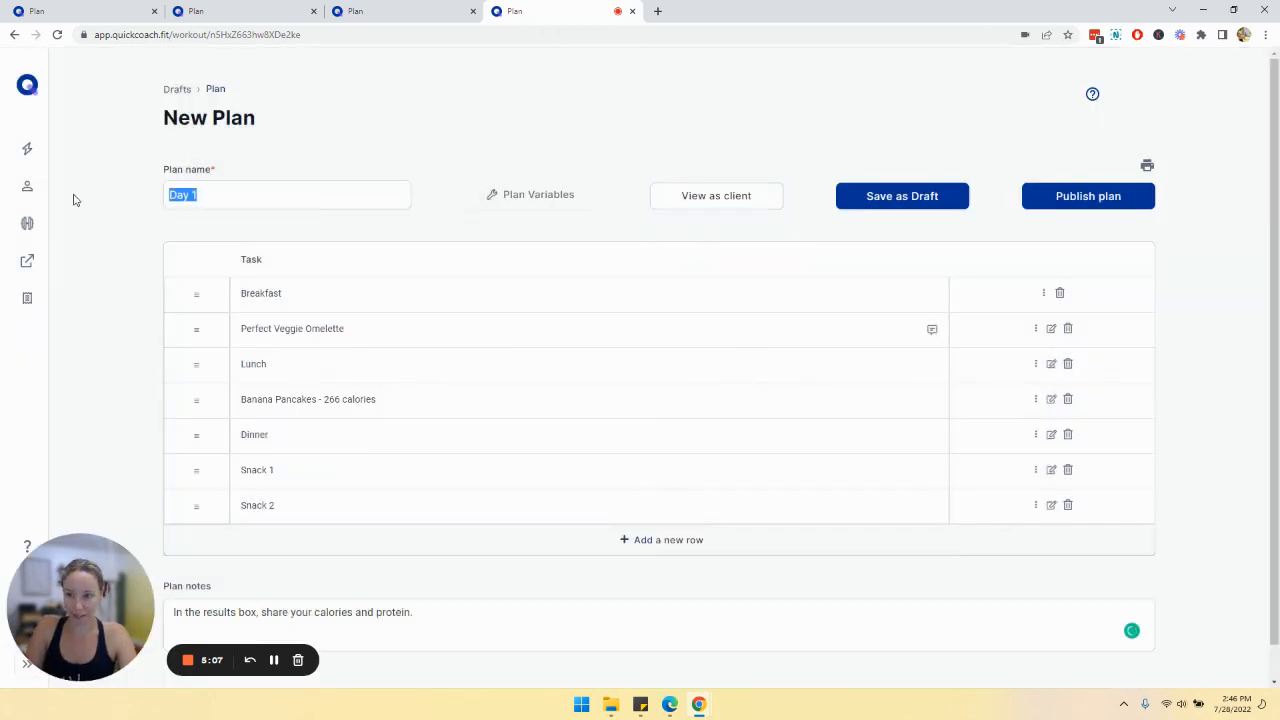
left_click(329, 151)
scroll(368, 200, "down", 1)
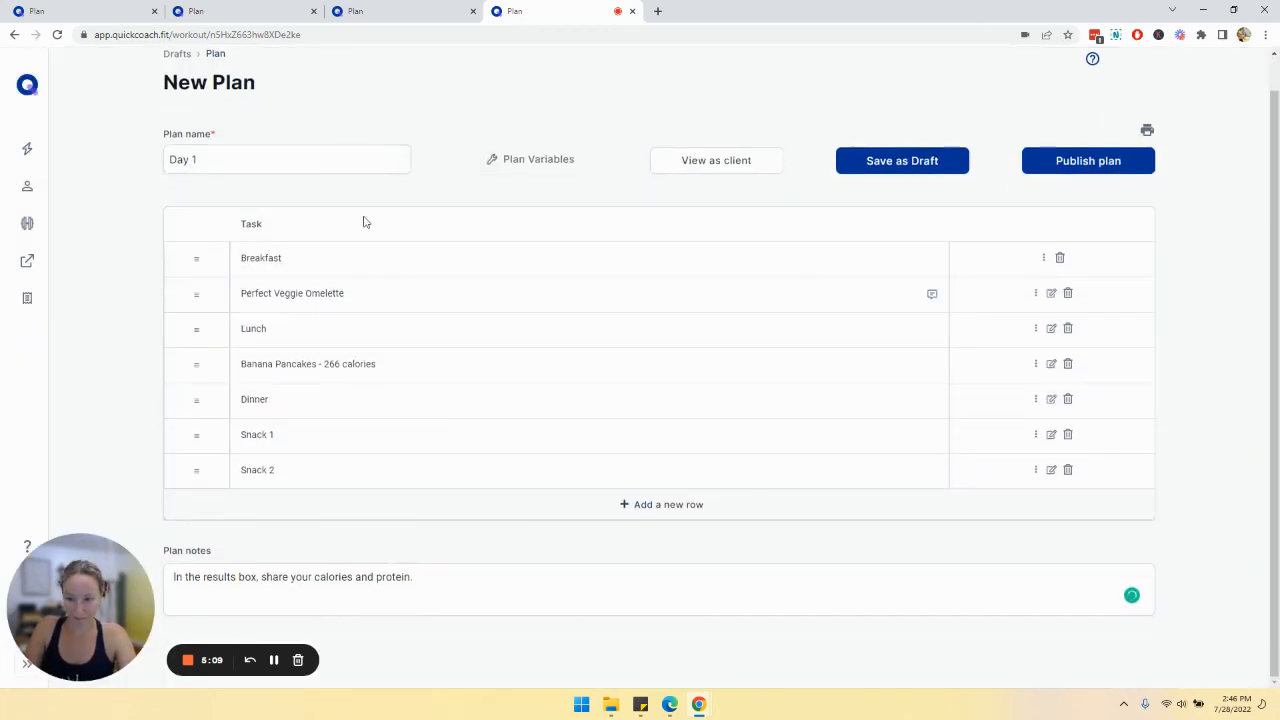
triple_click(303, 577)
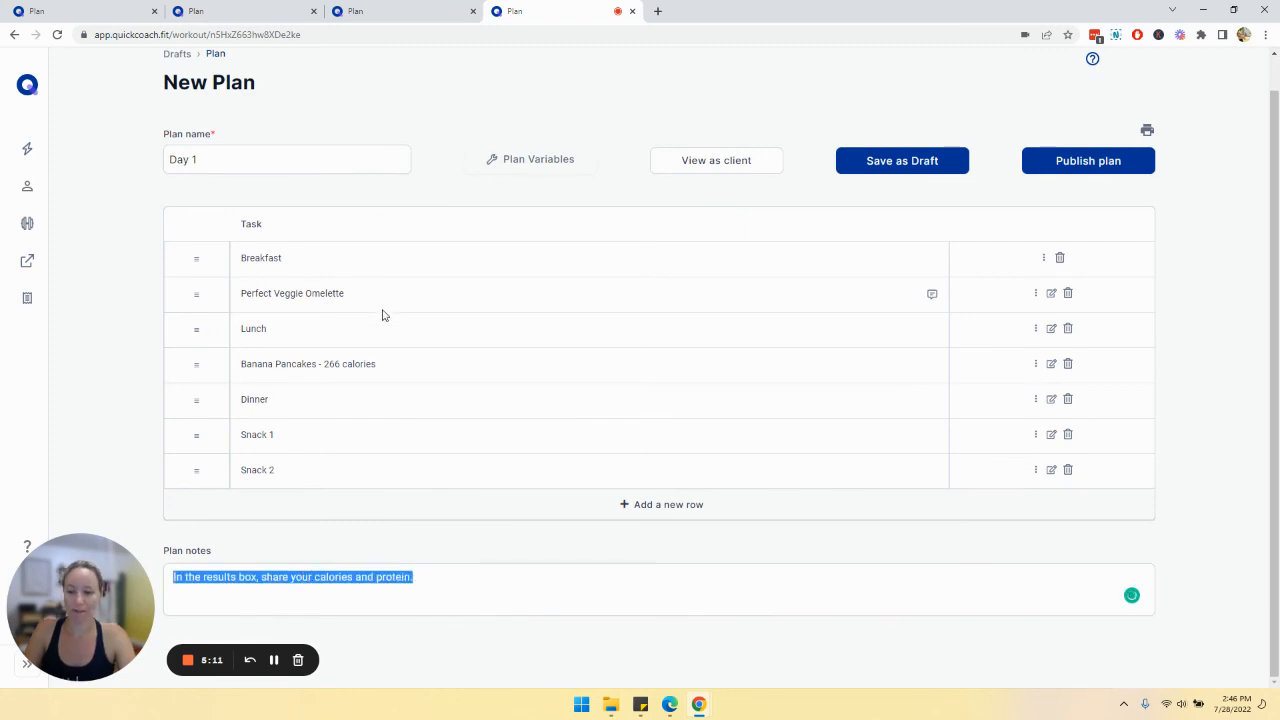
left_click(475, 93)
scroll(429, 121, "up", 1)
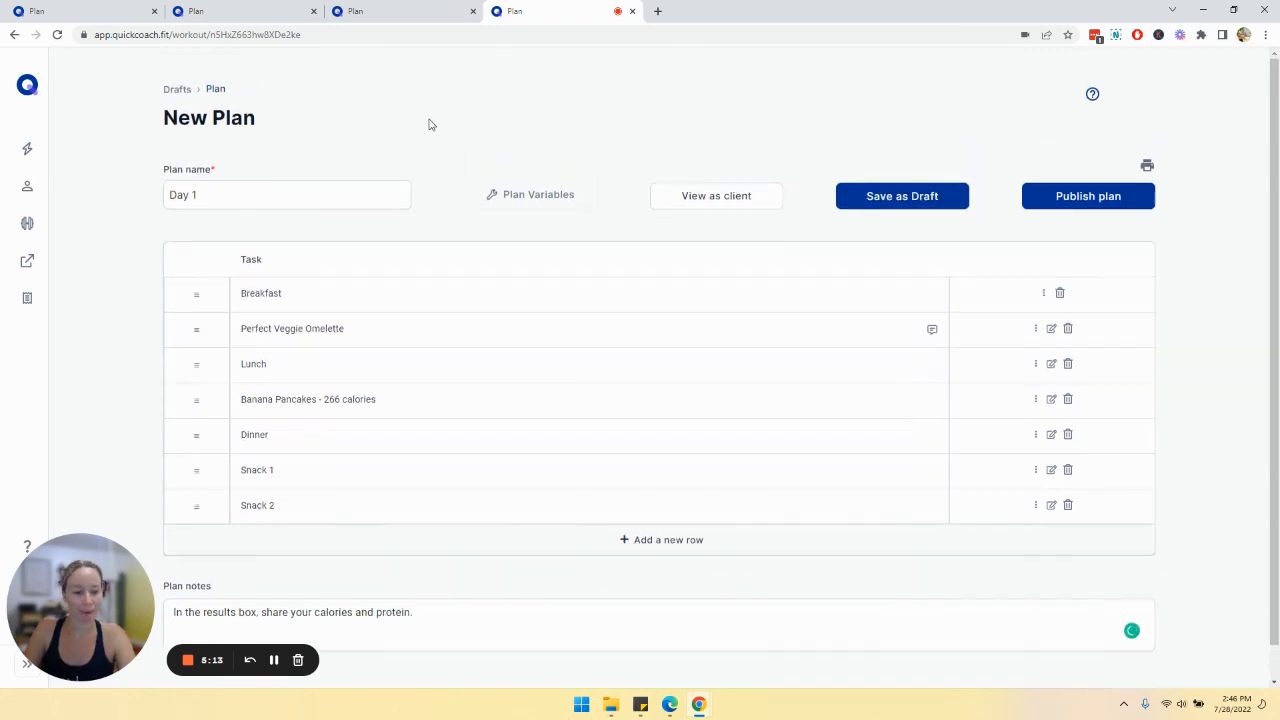